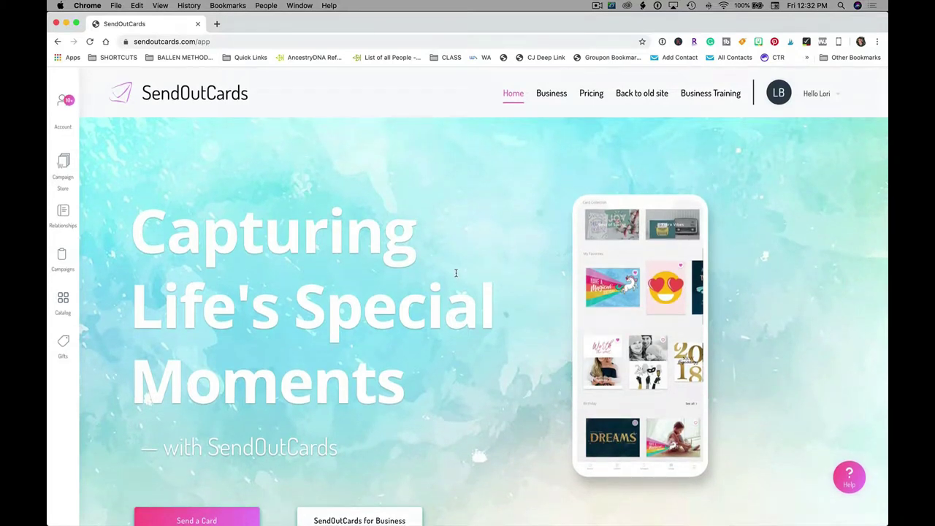
# Look through the SendOutCards home page from the opening banner down to the "Try it out now!" section
pyautogui.scroll(-2, 456, 273)
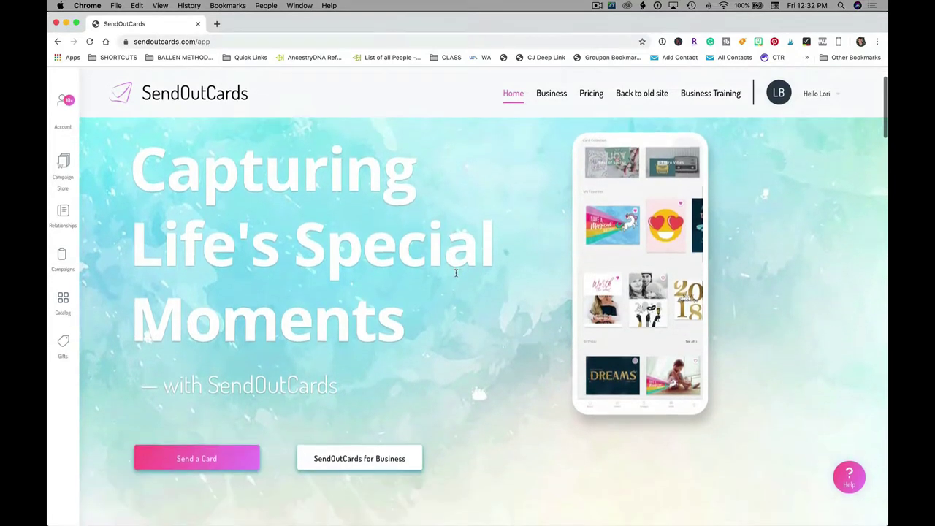
pyautogui.scroll(2, 455, 272)
pyautogui.scroll(-1, 455, 272)
pyautogui.scroll(1, 456, 273)
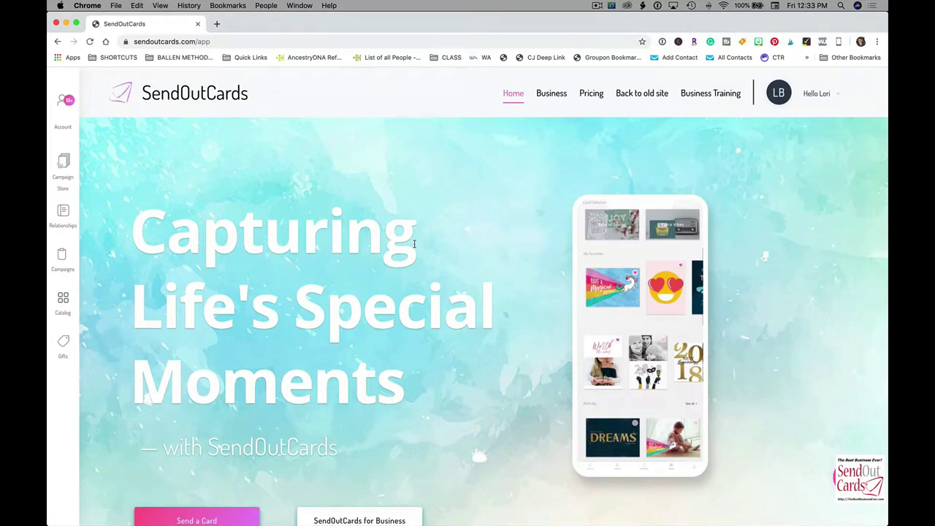
pyautogui.scroll(-1, 414, 244)
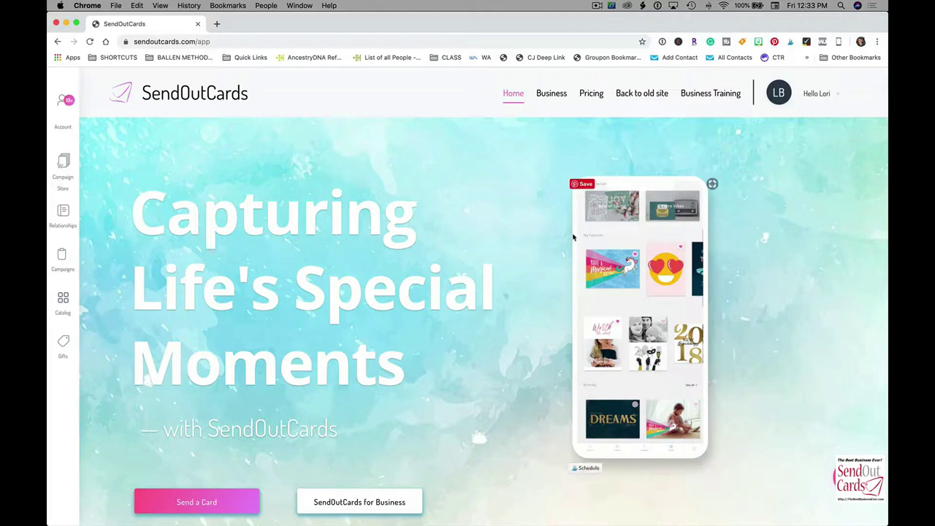
pyautogui.scroll(-10, 574, 236)
pyautogui.scroll(-4, 574, 236)
pyautogui.scroll(-1, 574, 236)
pyautogui.scroll(-6, 574, 236)
pyautogui.scroll(-1, 574, 238)
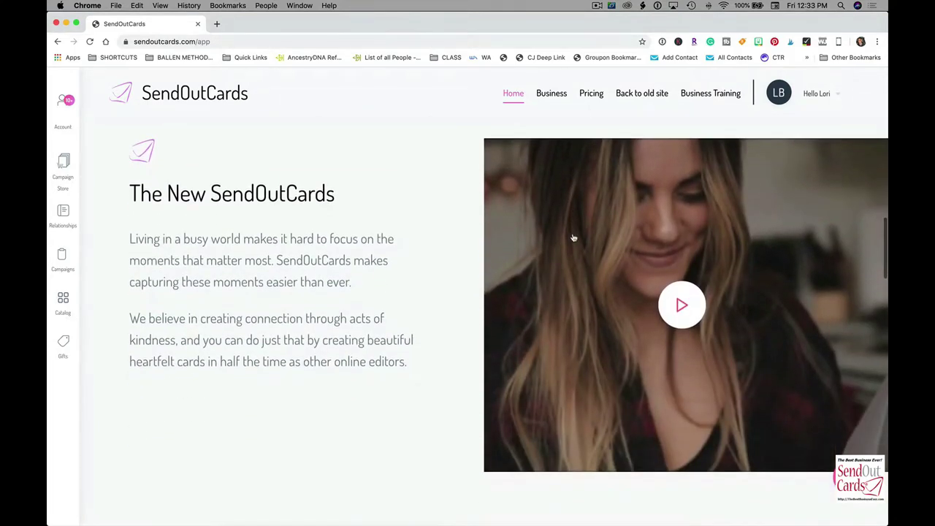
pyautogui.scroll(-7, 574, 237)
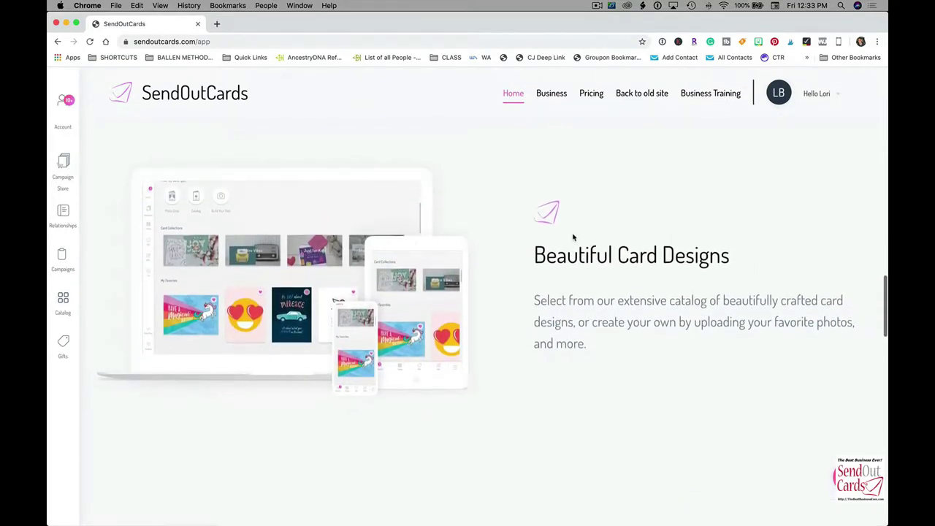
pyautogui.scroll(-1, 572, 234)
pyautogui.scroll(-4, 573, 233)
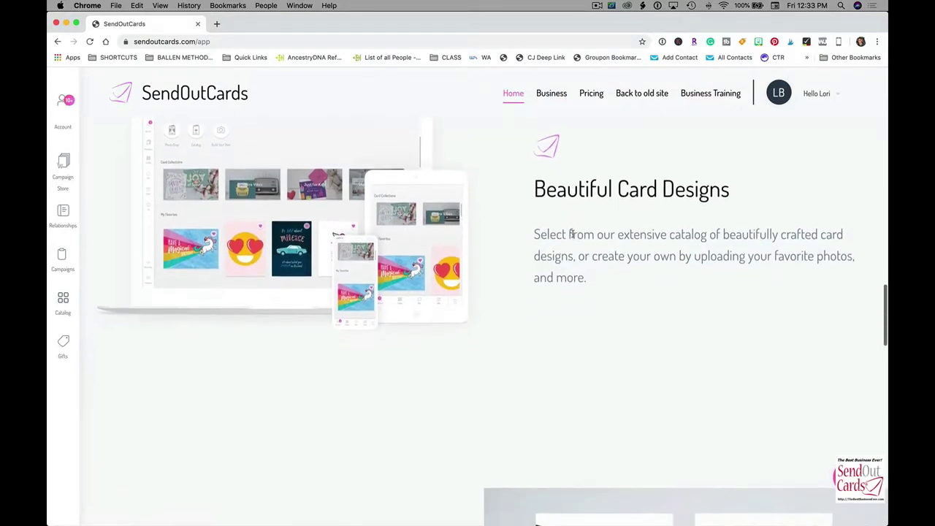
pyautogui.scroll(-5, 573, 238)
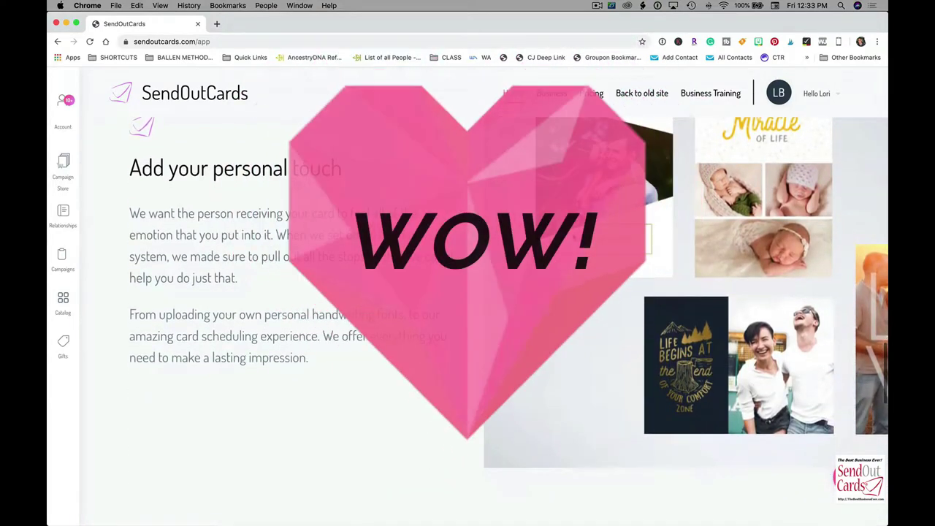
pyautogui.scroll(-1, 508, 276)
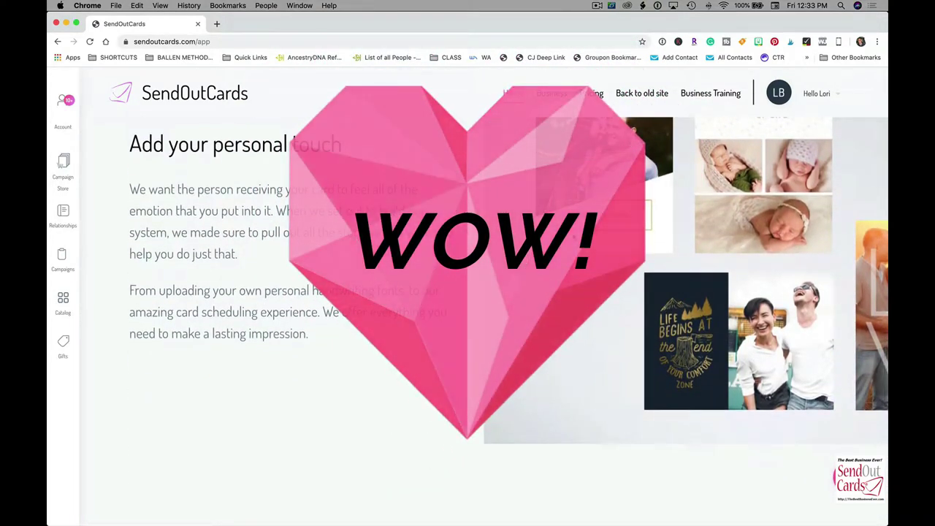
pyautogui.scroll(3, 482, 306)
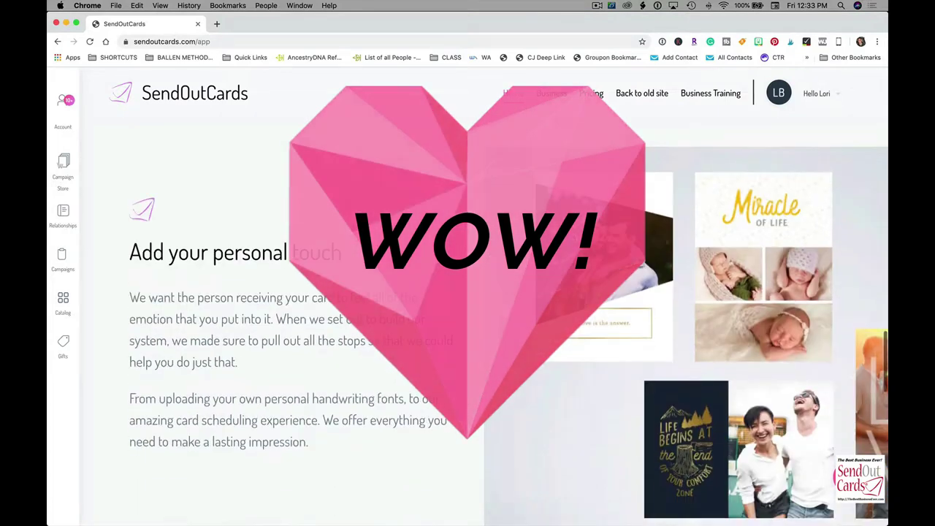
pyautogui.scroll(-7, 573, 238)
pyautogui.scroll(-3, 573, 238)
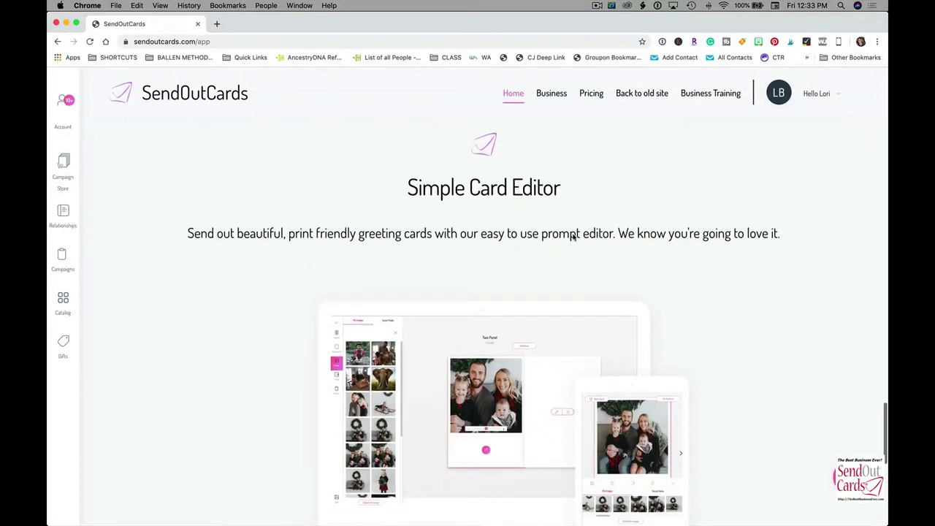
pyautogui.scroll(-1, 573, 237)
pyautogui.scroll(-1, 572, 238)
pyautogui.scroll(-1, 573, 238)
pyautogui.scroll(-1, 573, 237)
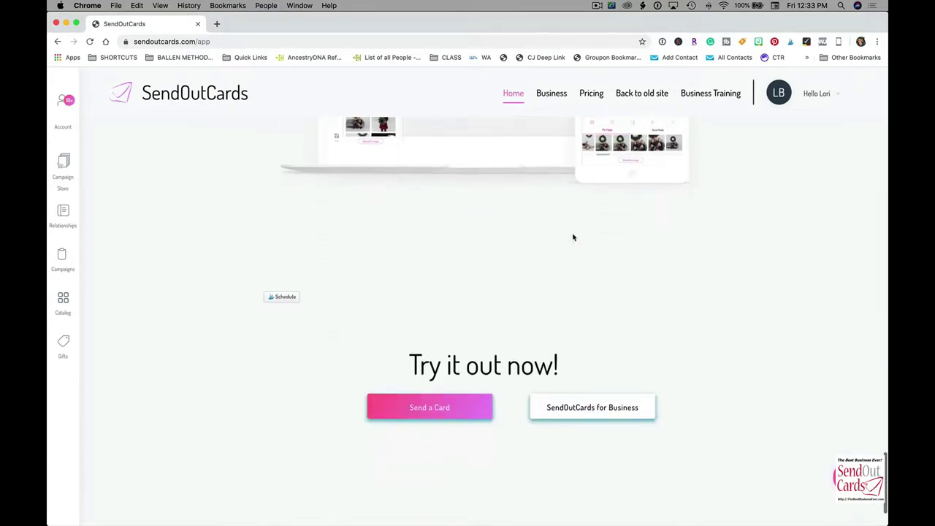
# Review the home page sections back up through "Some of the best features" to the opening banner
pyautogui.scroll(10, 572, 237)
pyautogui.scroll(10, 572, 237)
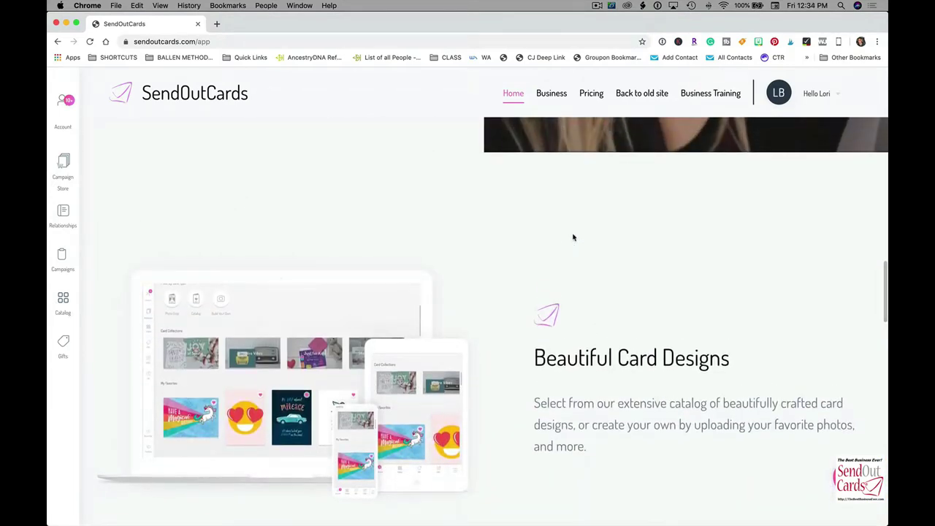
pyautogui.scroll(6, 572, 237)
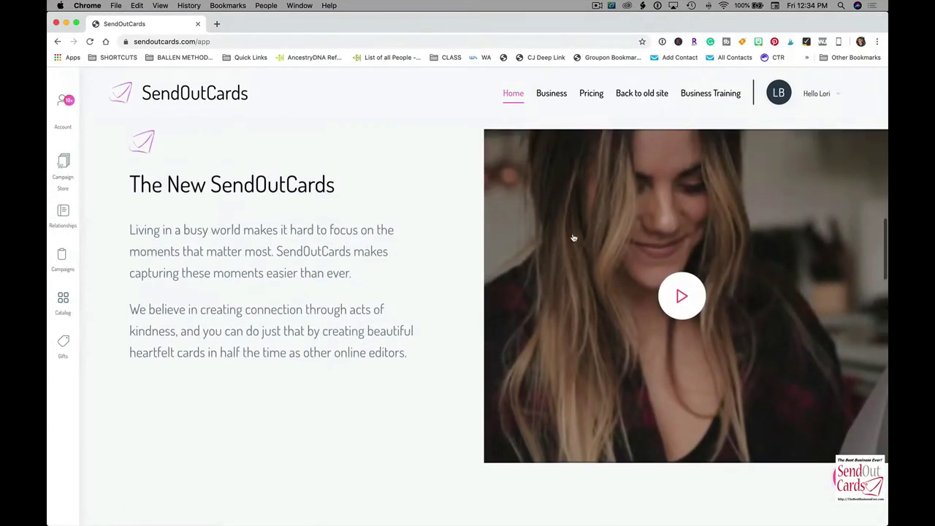
pyautogui.scroll(3, 573, 238)
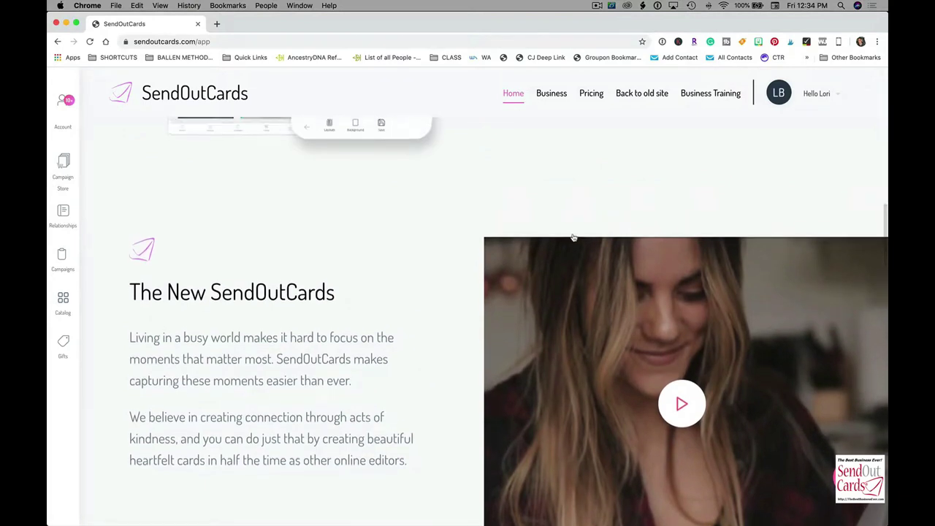
pyautogui.scroll(5, 574, 238)
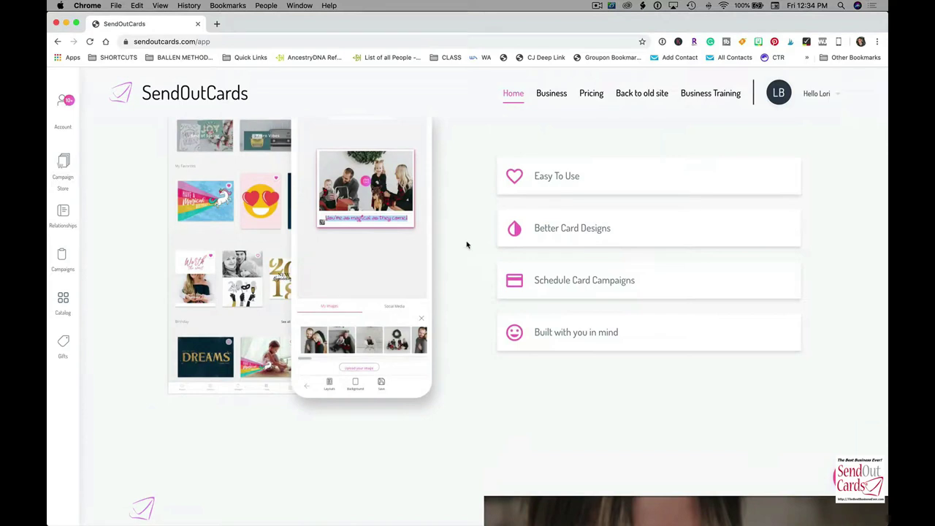
pyautogui.scroll(2, 466, 245)
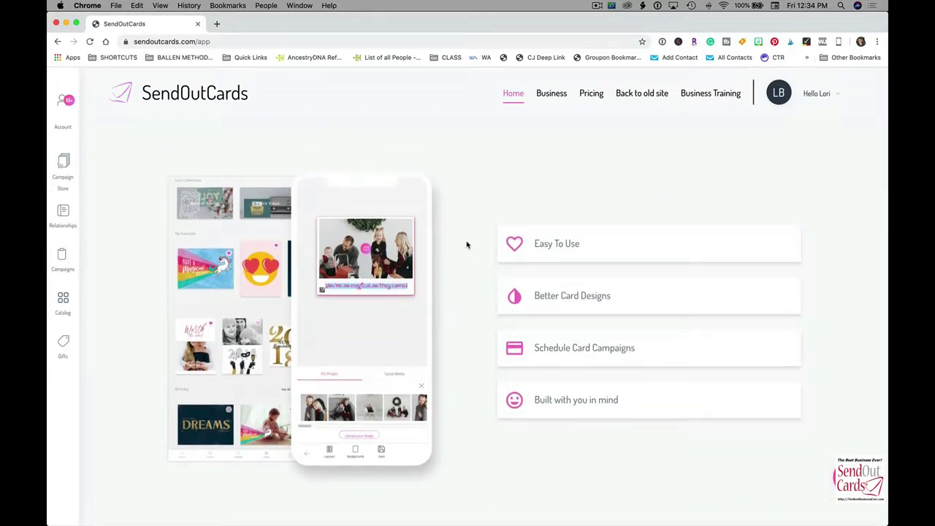
pyautogui.scroll(6, 467, 245)
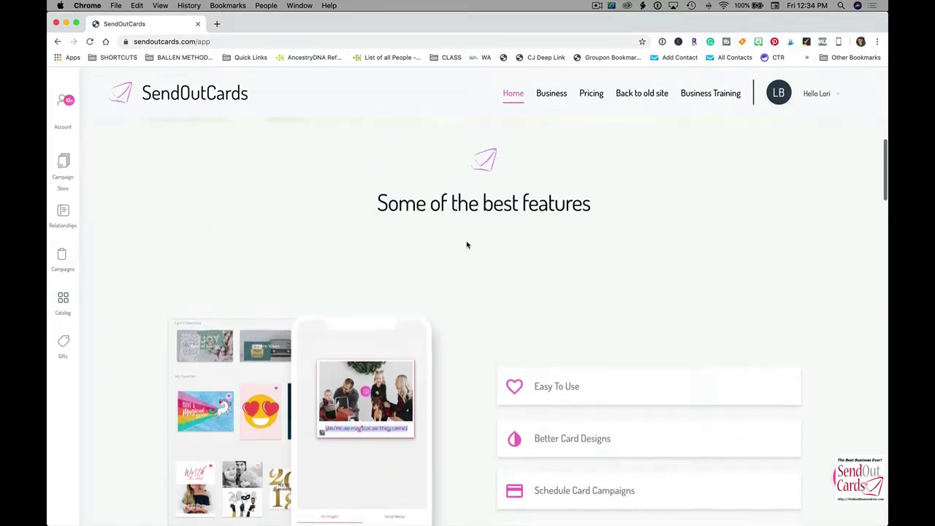
pyautogui.scroll(6, 467, 245)
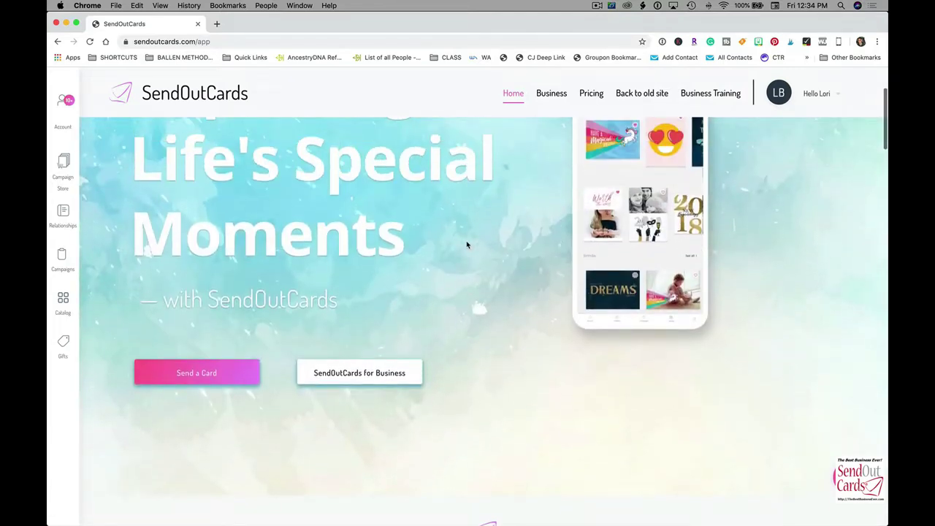
pyautogui.scroll(1, 466, 241)
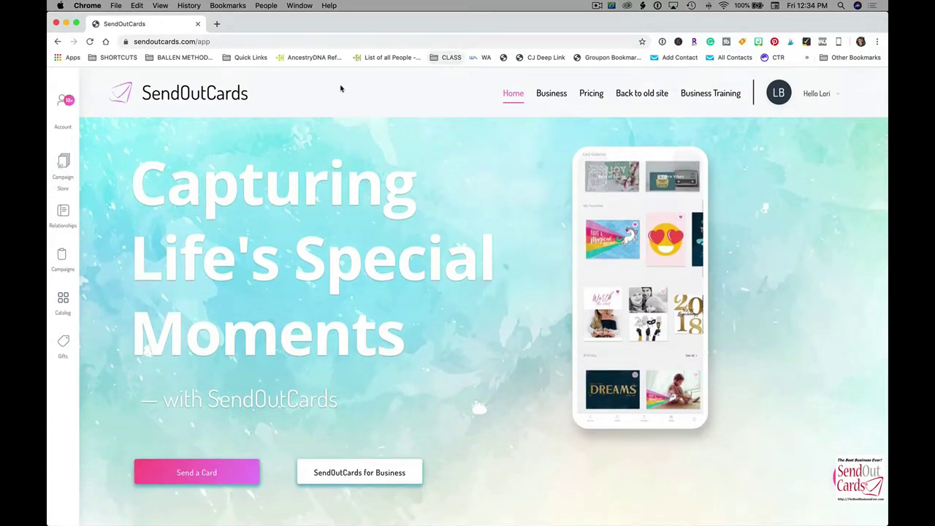
# Open facebook.com in a new browser tab and view the account's own profile page and pending friend requests
pyautogui.click(216, 25)
pyautogui.write('facebook.com')
pyautogui.press('Return')
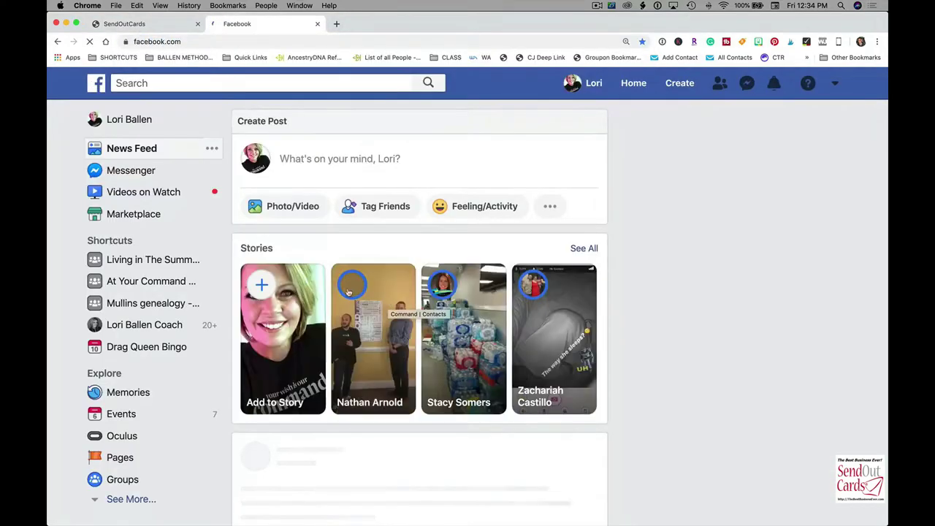
pyautogui.click(588, 83)
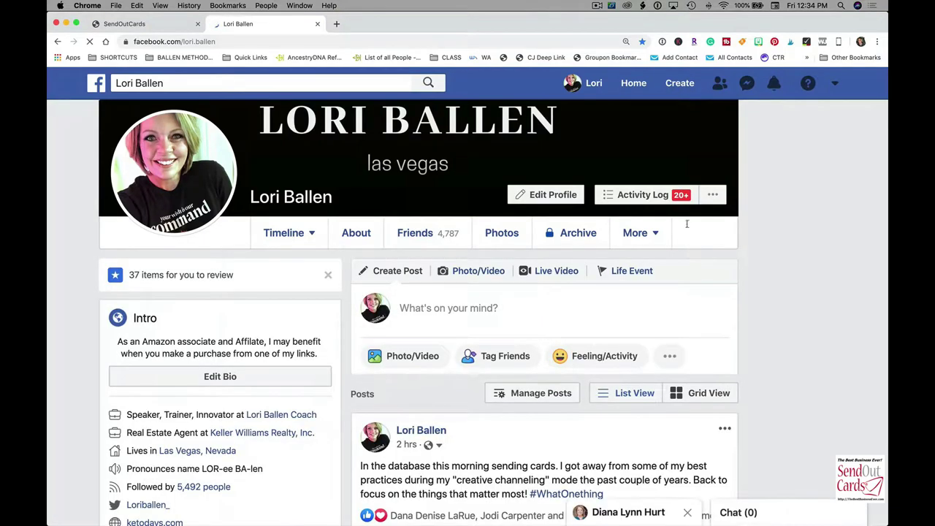
pyautogui.click(719, 82)
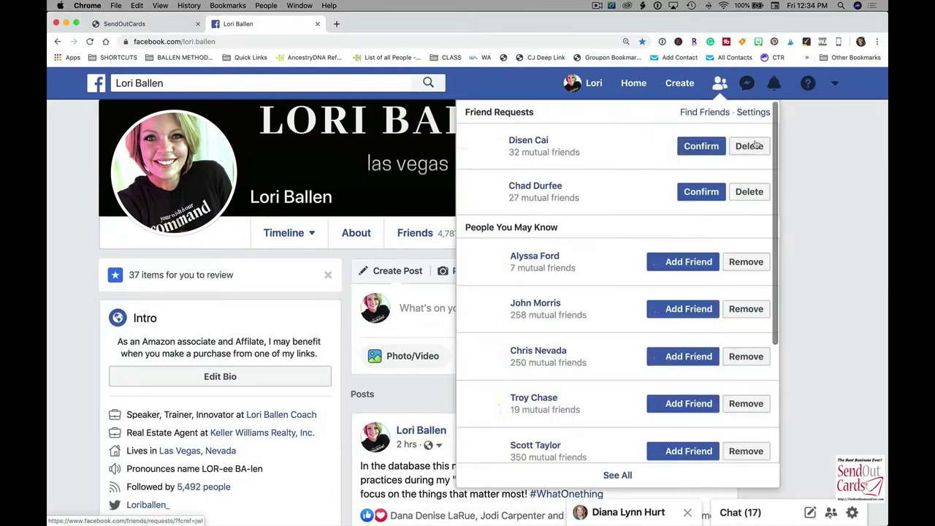
pyautogui.click(856, 177)
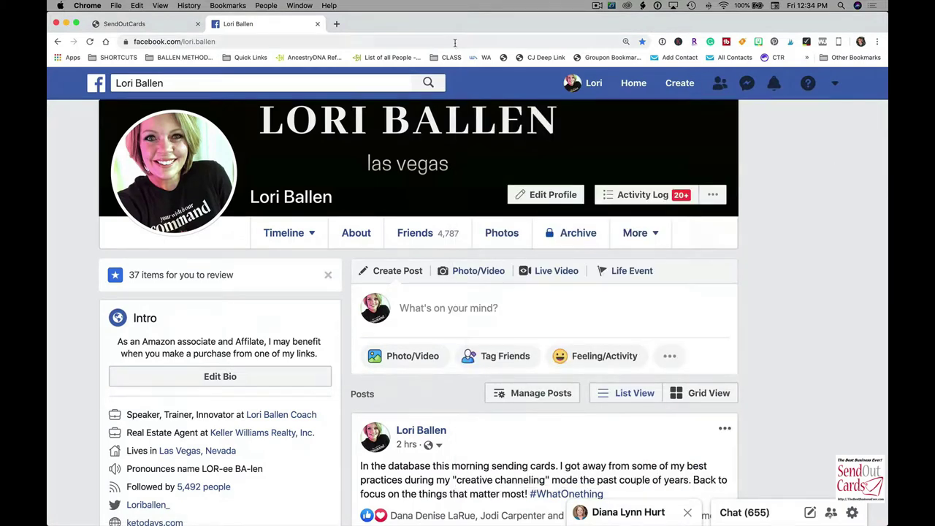
# Search the web for "constant contact" in a new browser tab and open the Constant Contact login page
pyautogui.click(337, 24)
pyautogui.write('consan')
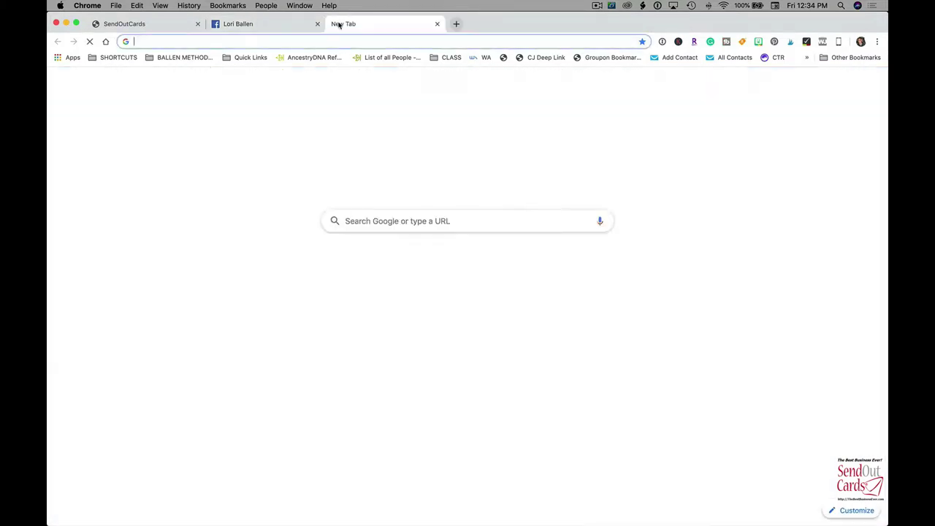
pyautogui.press('BackSpace')
pyautogui.press('BackSpace')
pyautogui.write('tant contact')
pyautogui.press('Return')
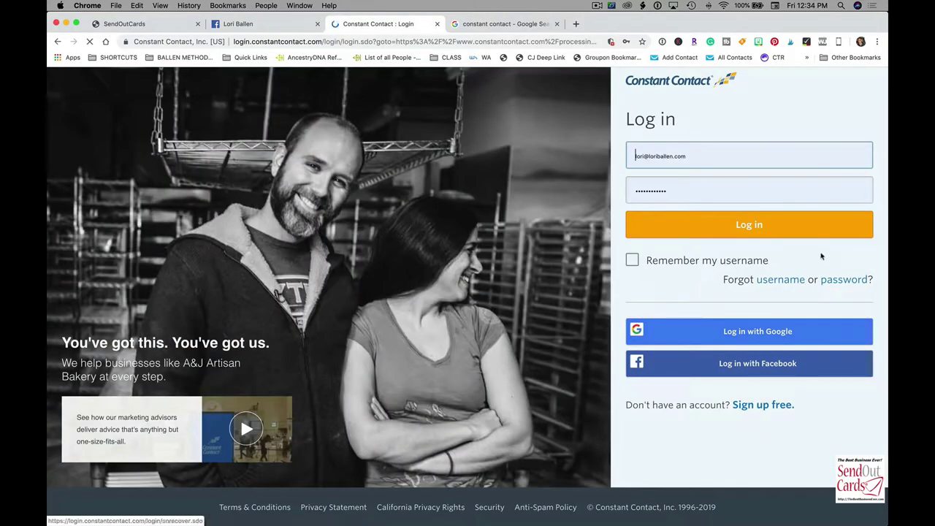
# Log in to Constant Contact with the prefilled credentials, declining to save the login in 1Password
pyautogui.click(777, 226)
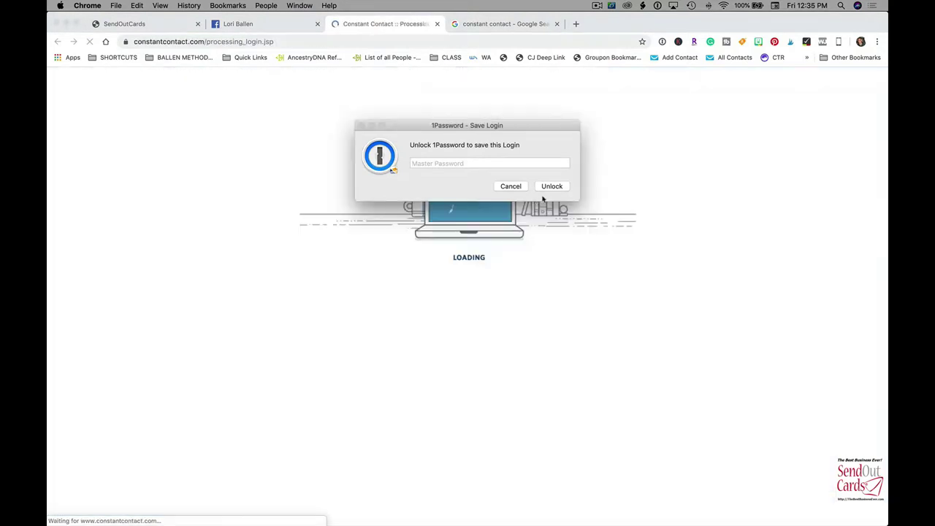
pyautogui.click(511, 186)
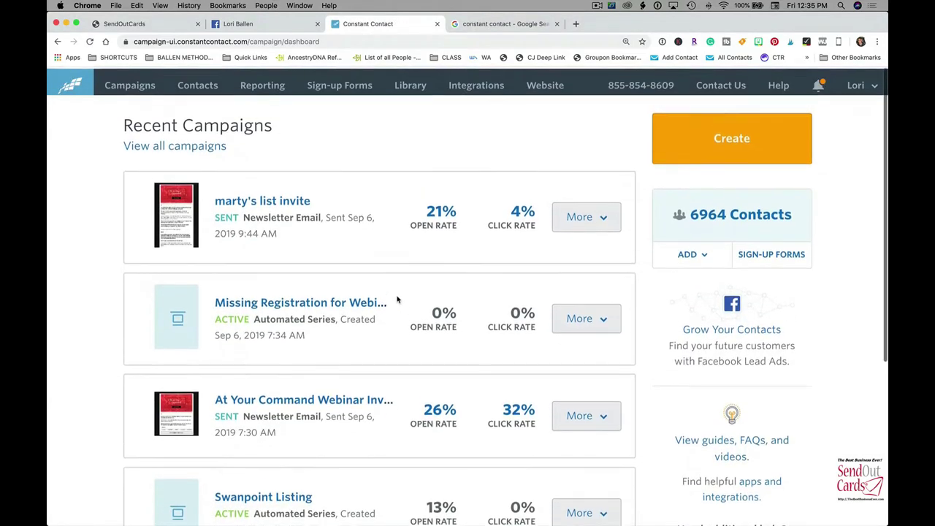
pyautogui.scroll(-1, 397, 299)
pyautogui.scroll(1, 397, 299)
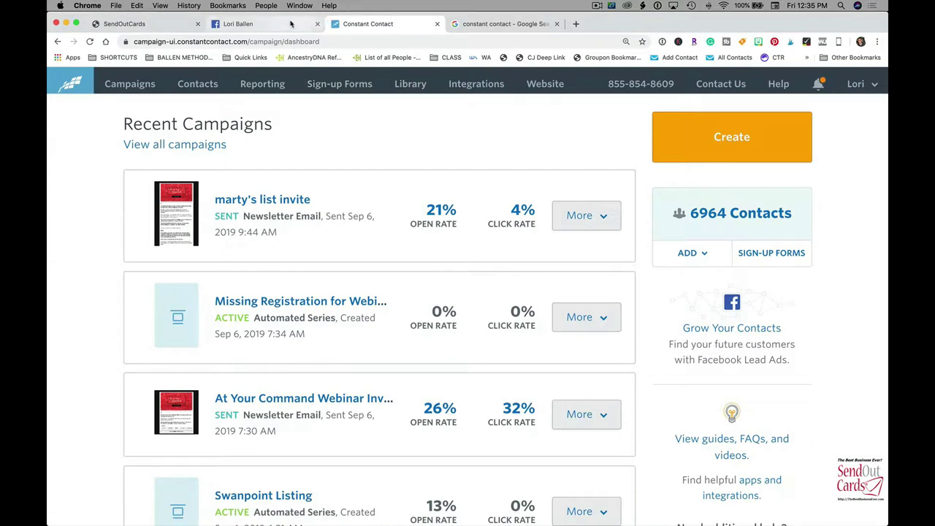
# Revisit the Facebook profile page and the Constant Contact dashboard, and return to the SendOutCards home page
pyautogui.click(492, 26)
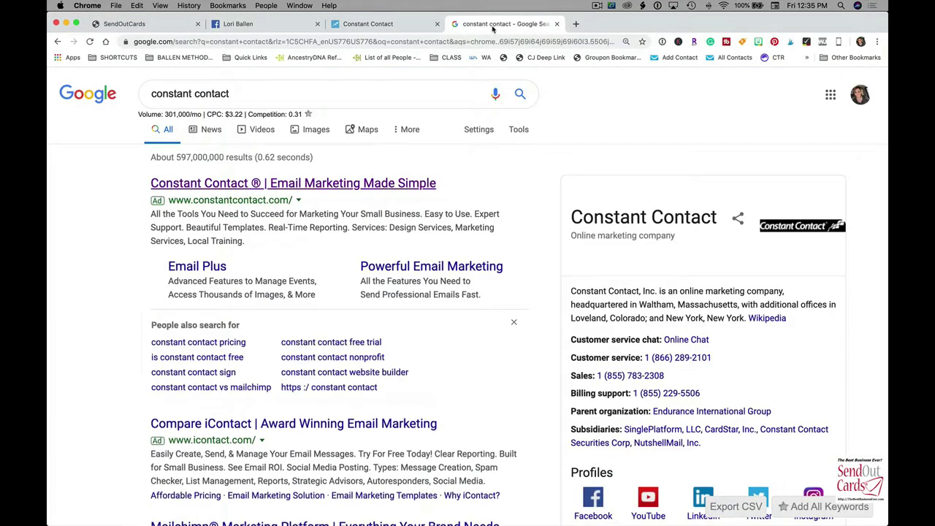
pyautogui.click(291, 25)
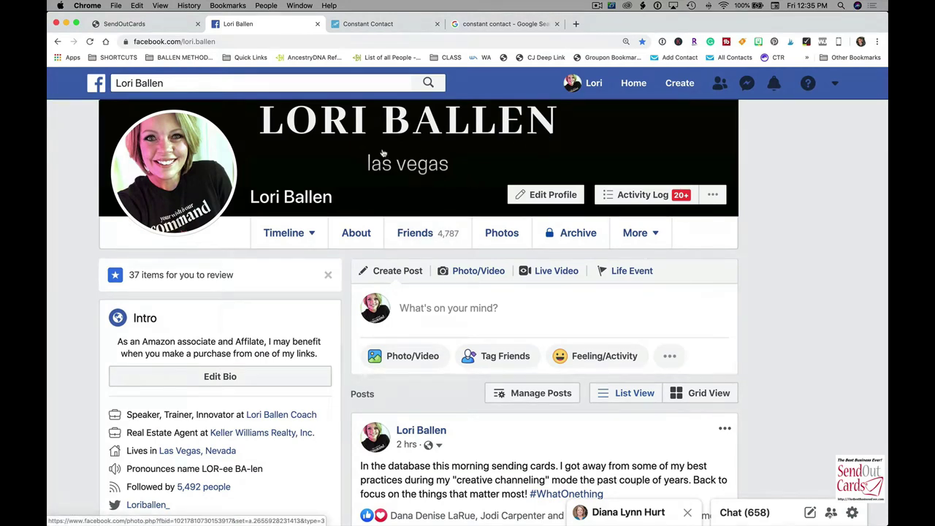
pyautogui.scroll(1, 455, 287)
pyautogui.scroll(-1, 452, 280)
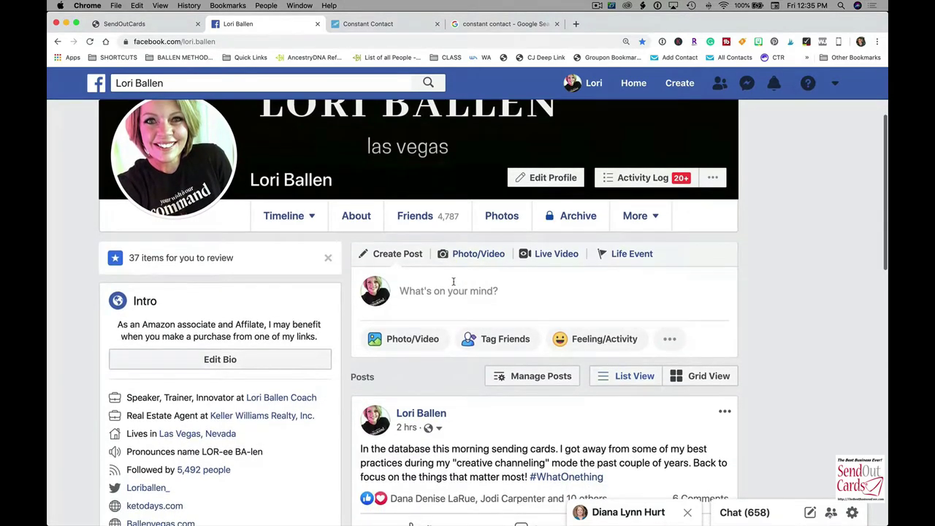
pyautogui.scroll(2, 451, 282)
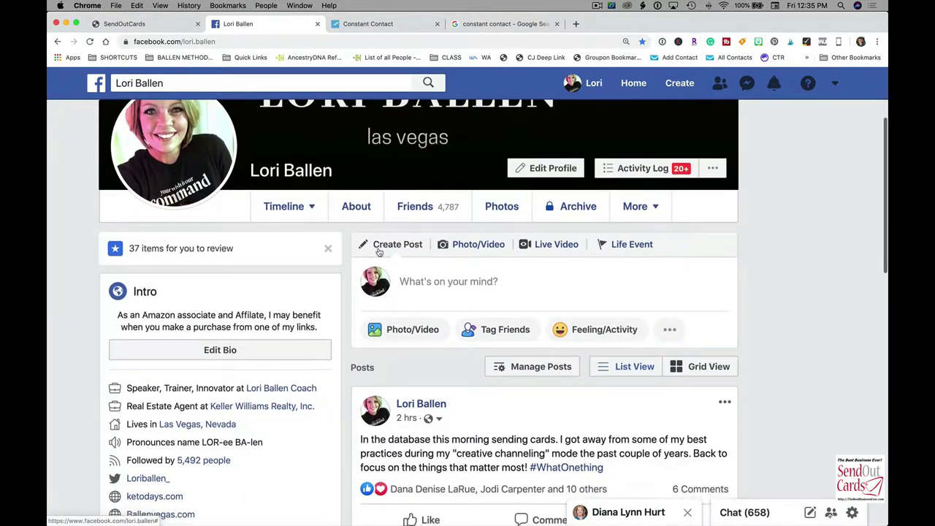
pyautogui.scroll(1, 379, 251)
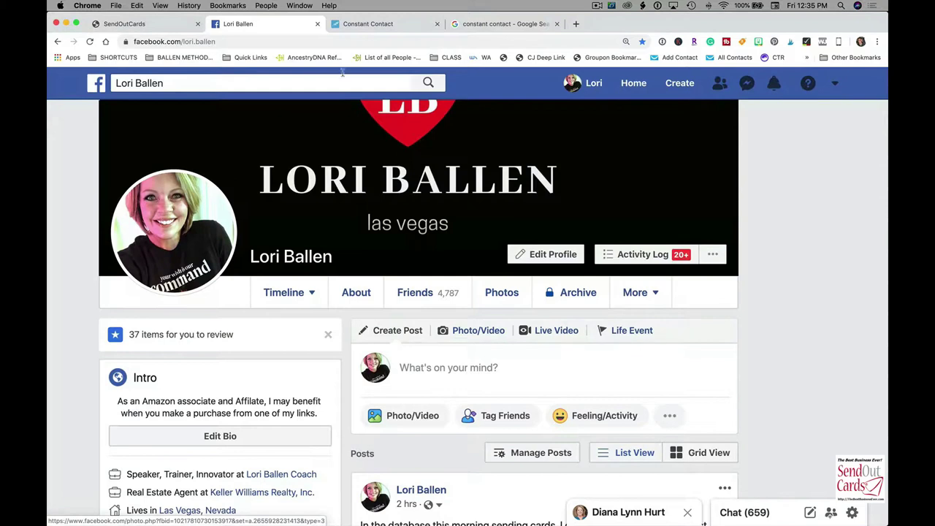
pyautogui.click(384, 27)
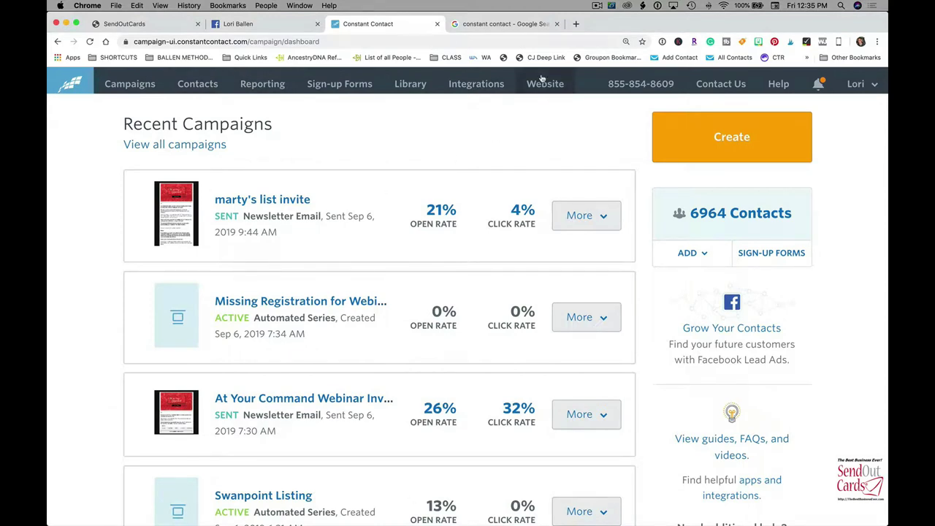
pyautogui.click(124, 23)
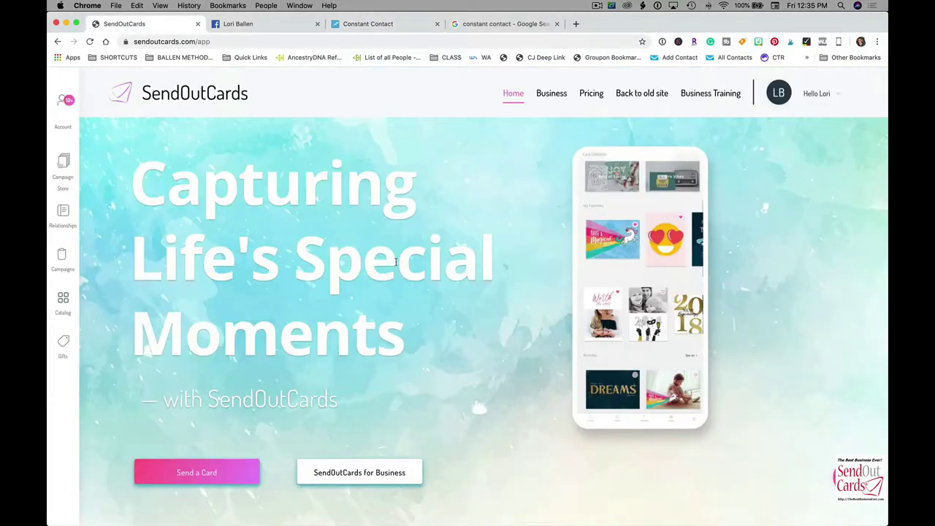
# Open the account's card history and look through the list of sent cards
pyautogui.scroll(-1, 395, 261)
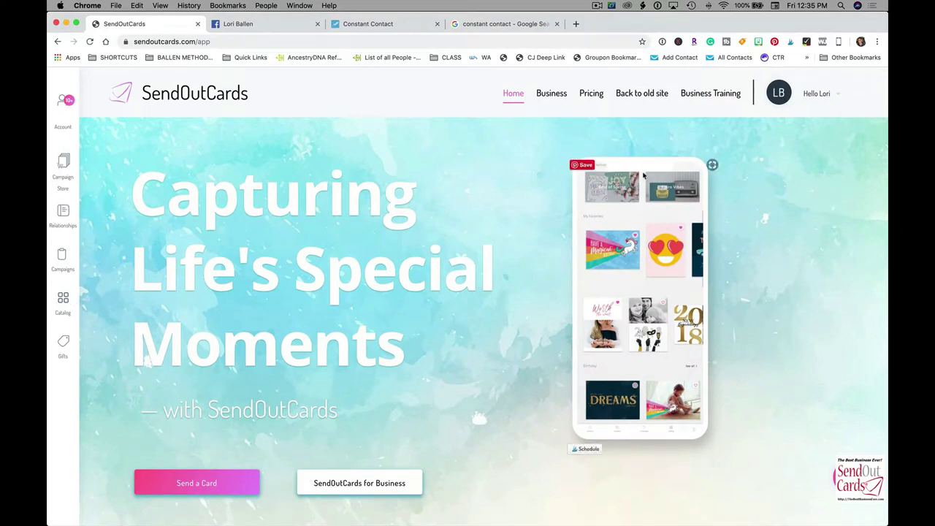
pyautogui.click(67, 124)
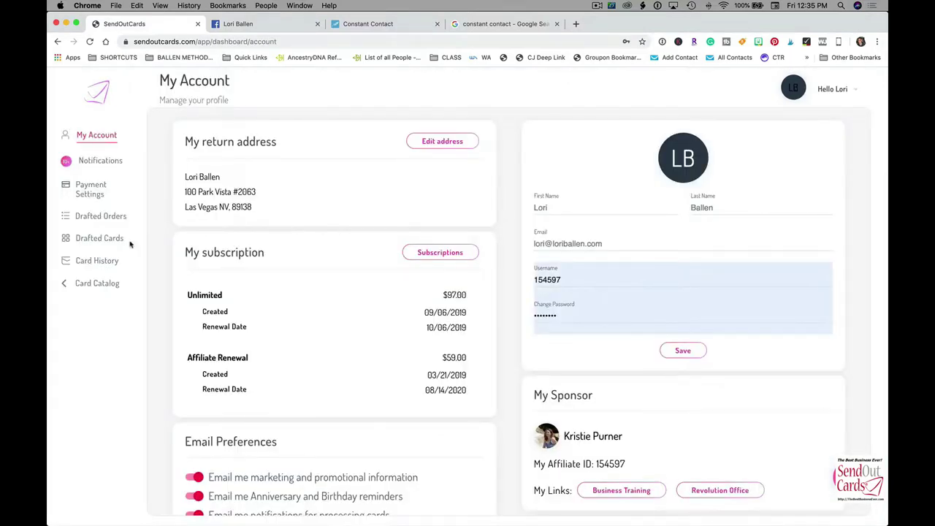
pyautogui.click(101, 261)
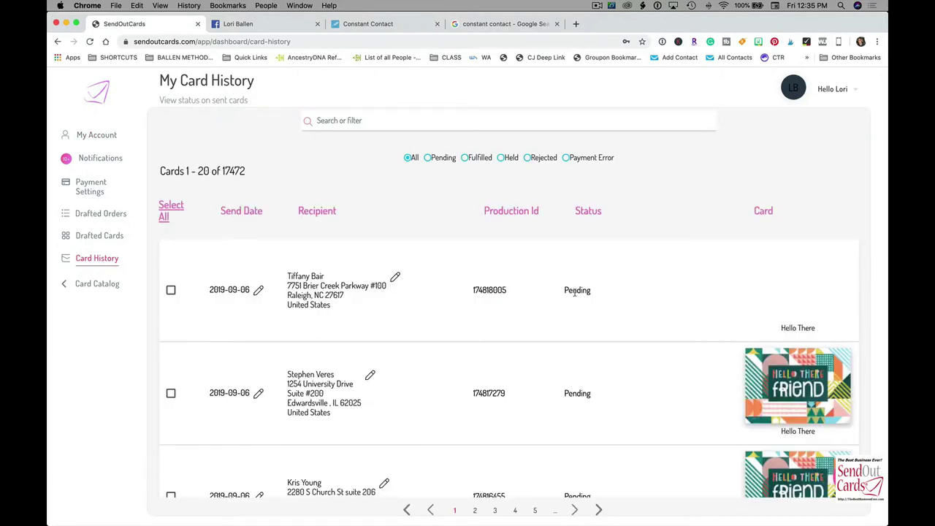
pyautogui.scroll(-3, 807, 274)
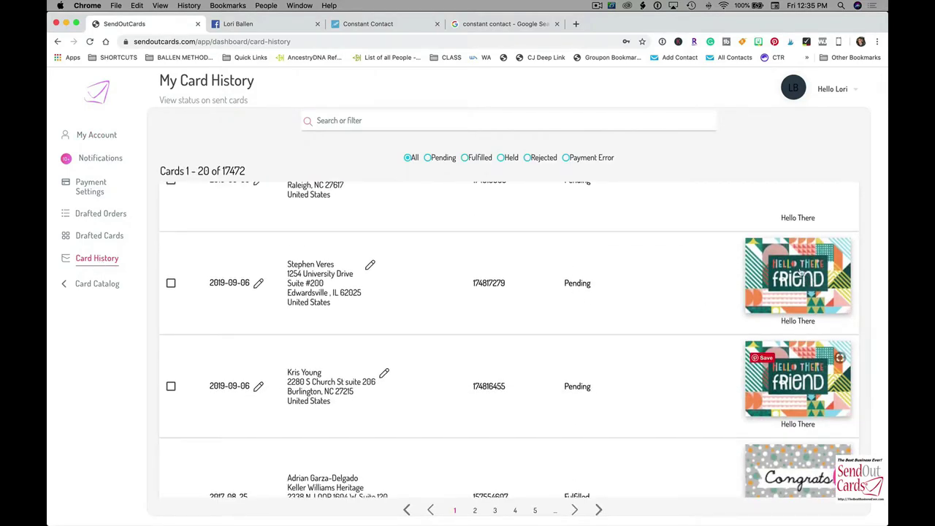
# Open the third pending Hello There card in the history for editing and show its inside panels
pyautogui.click(786, 395)
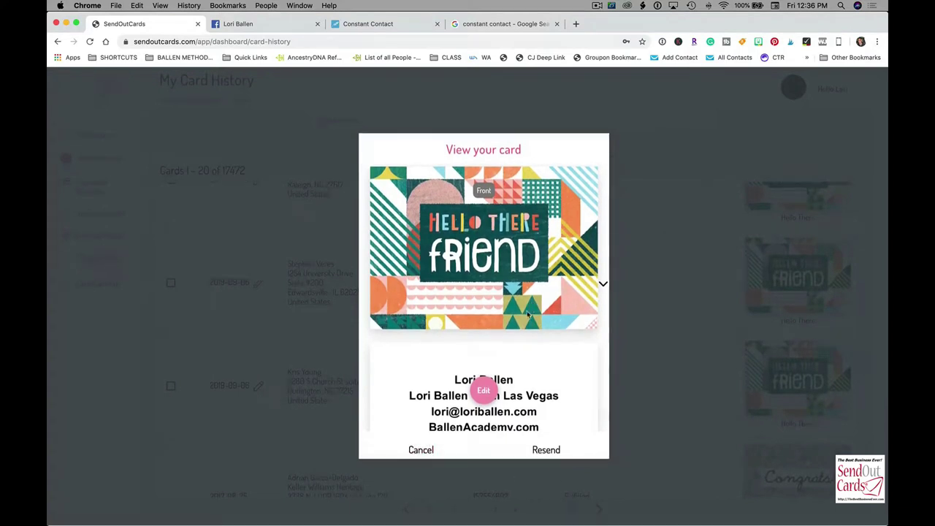
pyautogui.click(483, 392)
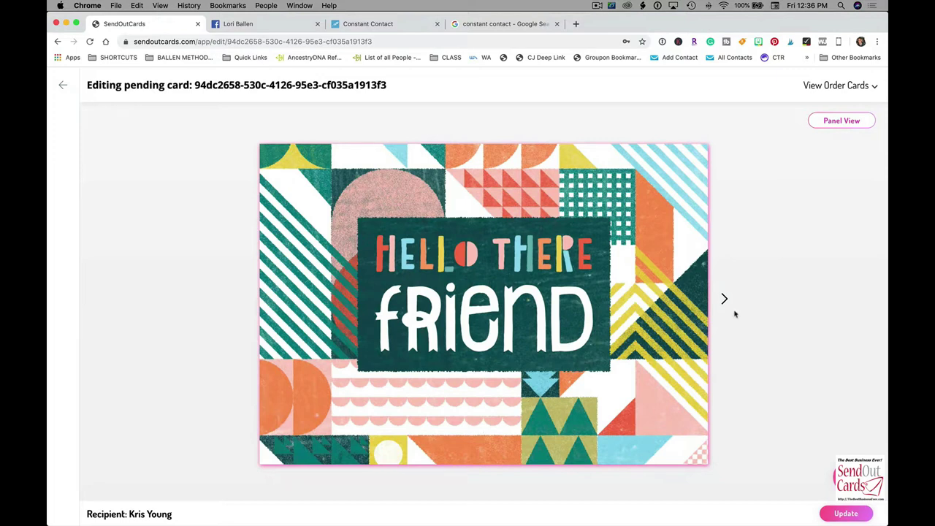
pyautogui.click(723, 299)
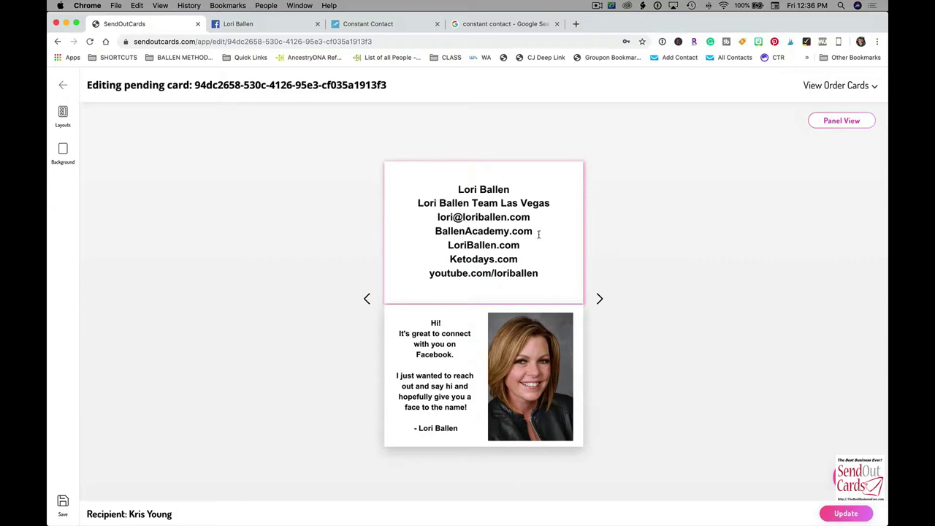
# Highlight the website and YouTube lines one after another in the card's inside contact text, and clear the selection
pyautogui.moveTo(538, 230); pyautogui.dragTo(428, 234)
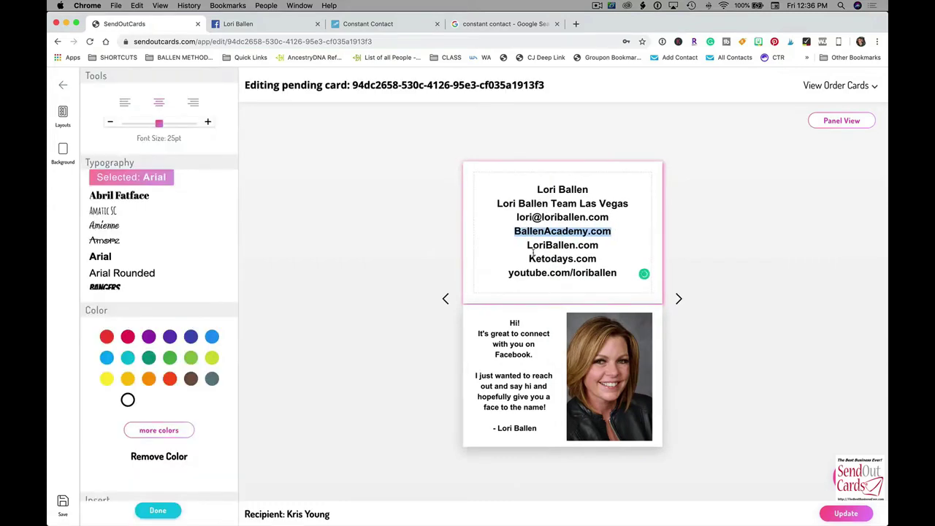
pyautogui.moveTo(525, 246); pyautogui.dragTo(495, 255)
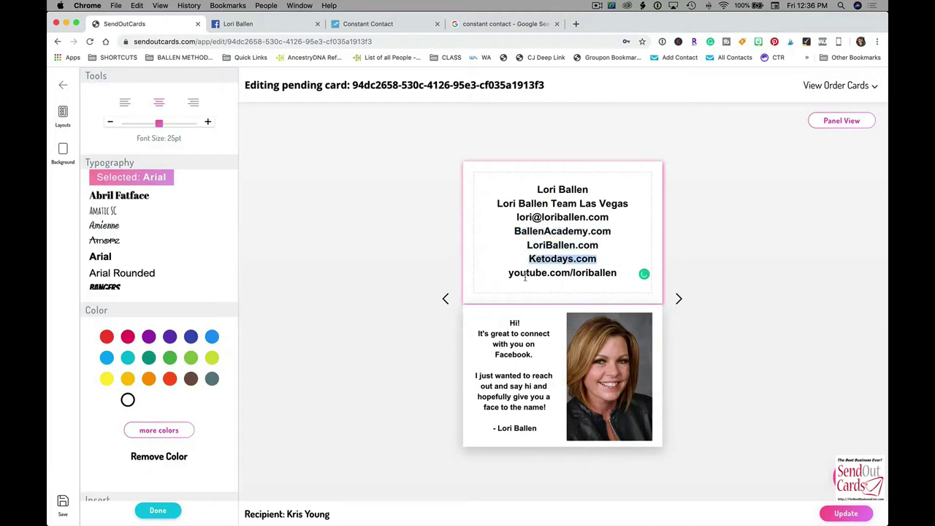
pyautogui.click(499, 279)
pyautogui.moveTo(622, 275); pyautogui.dragTo(500, 271)
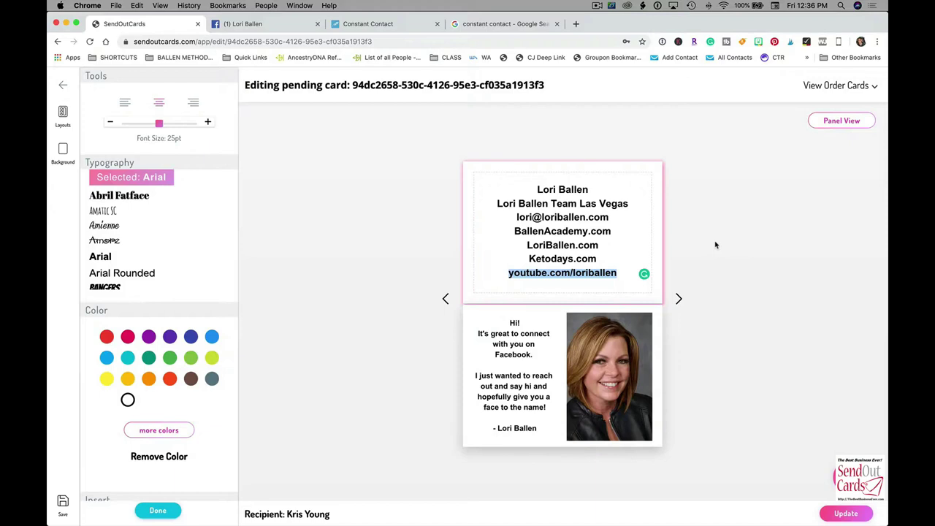
pyautogui.click(747, 186)
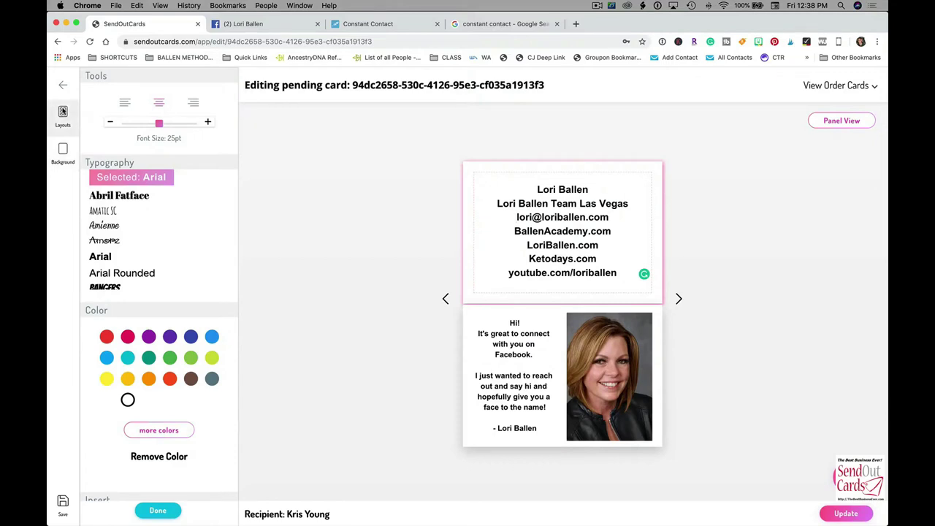
# Browse the available panel layouts for the card's inside
pyautogui.click(63, 115)
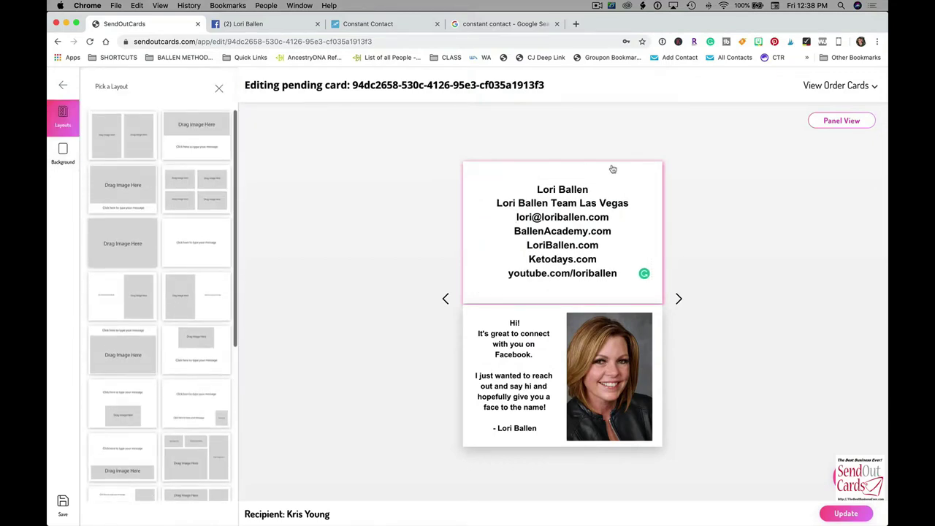
pyautogui.scroll(-5, 146, 372)
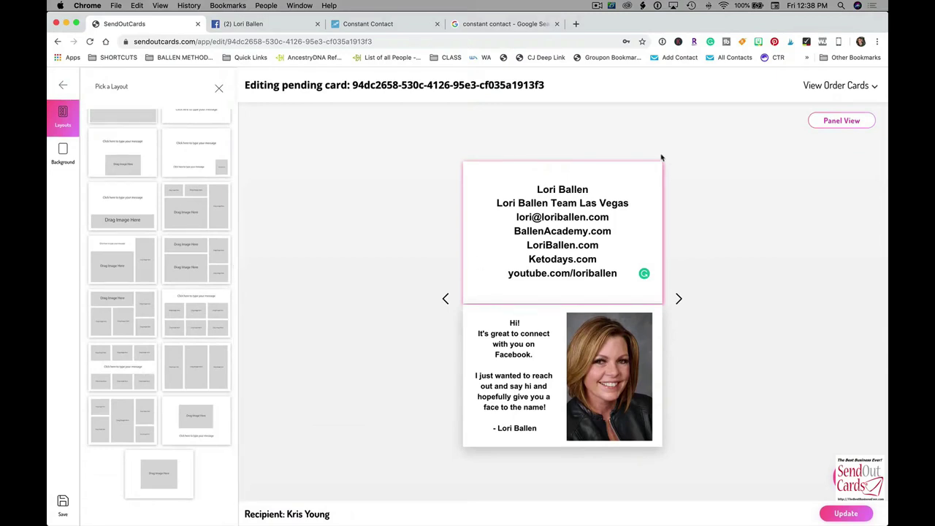
pyautogui.scroll(5, 115, 408)
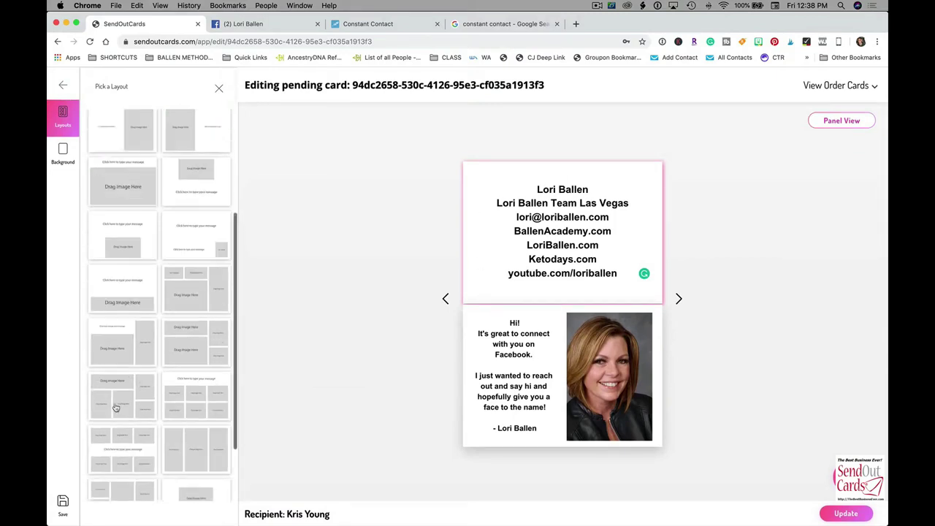
# Check the card's back and inside panels, and update the pending card
pyautogui.click(679, 298)
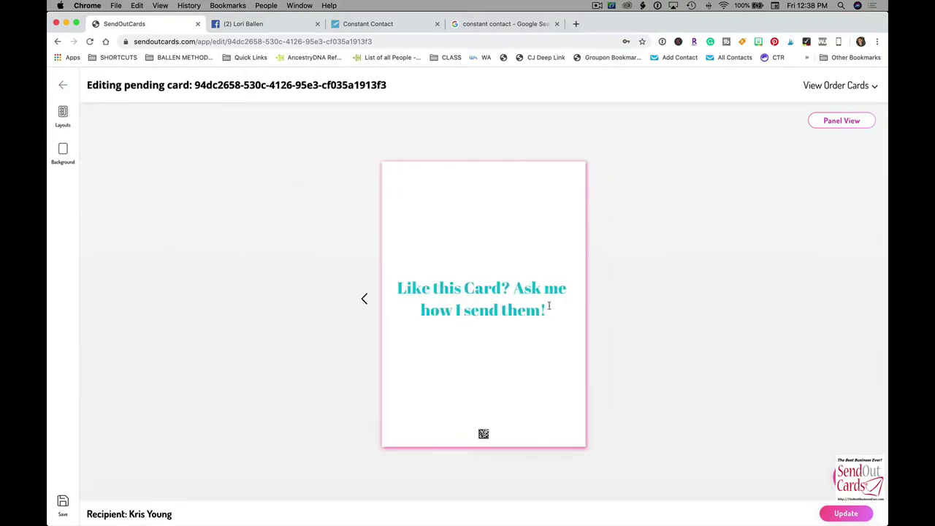
pyautogui.click(365, 299)
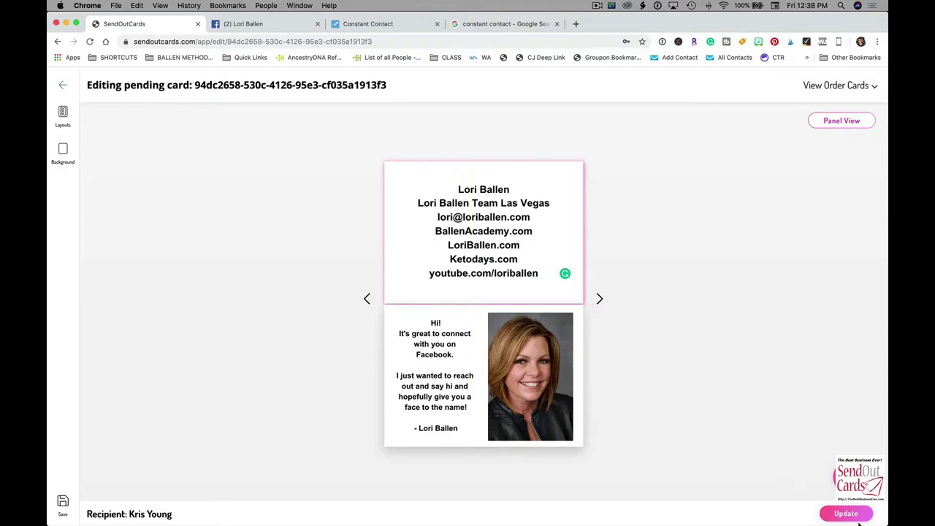
pyautogui.click(602, 299)
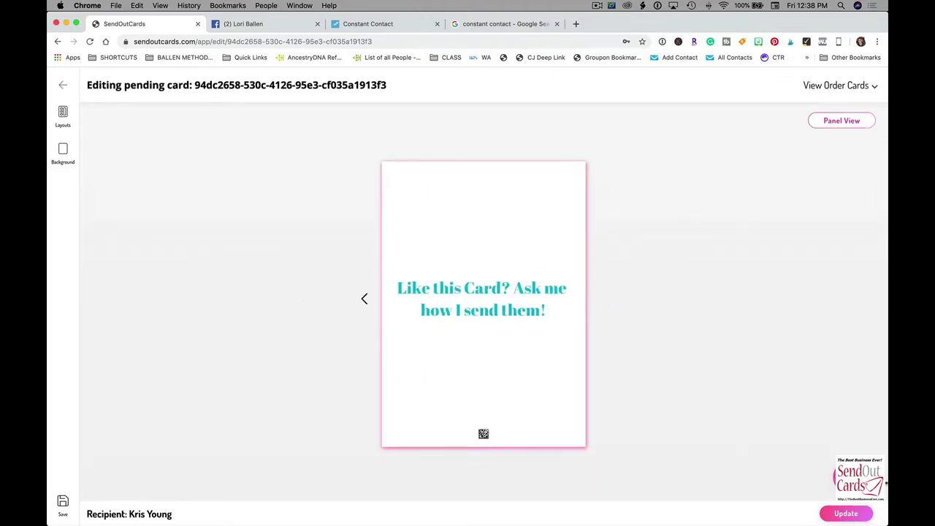
pyautogui.click(833, 514)
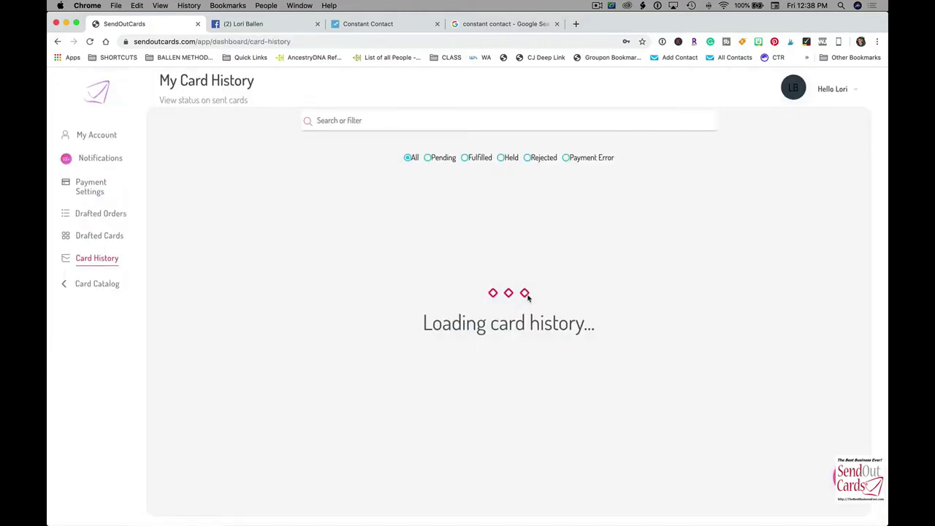
# Resend the Hello There card from the second row of the card history and proceed to its order page
pyautogui.scroll(-2, 528, 298)
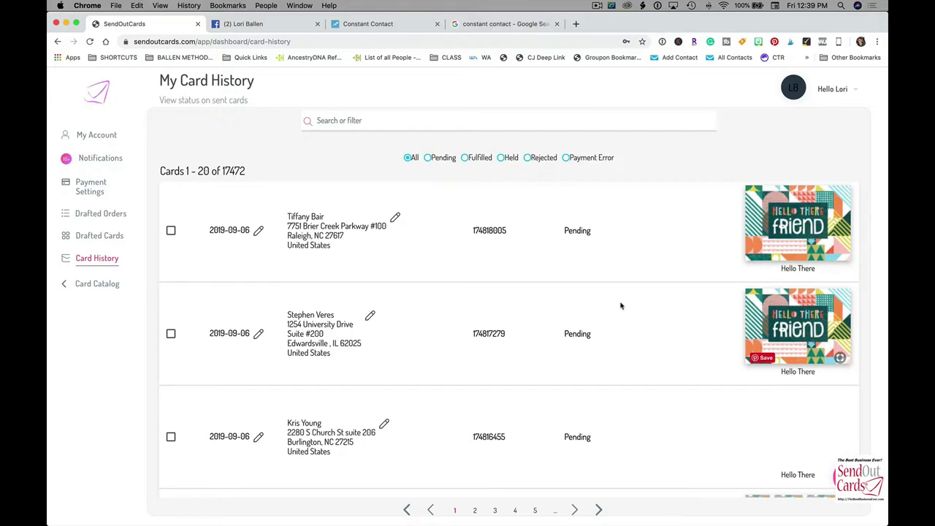
pyautogui.scroll(2, 596, 305)
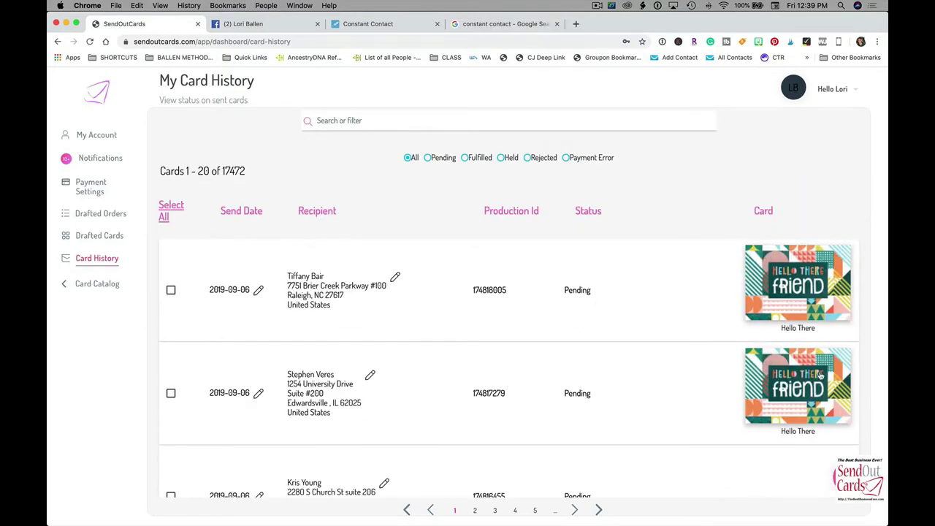
pyautogui.click(807, 394)
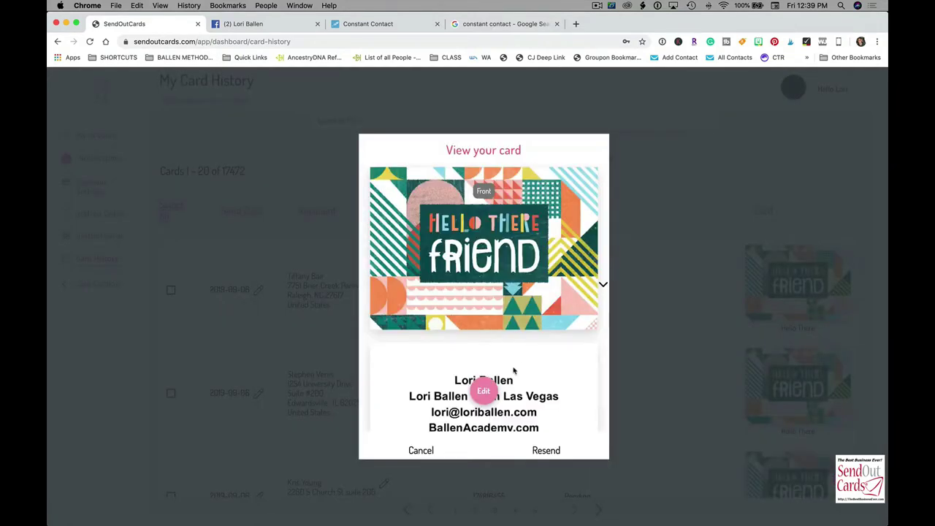
pyautogui.click(545, 452)
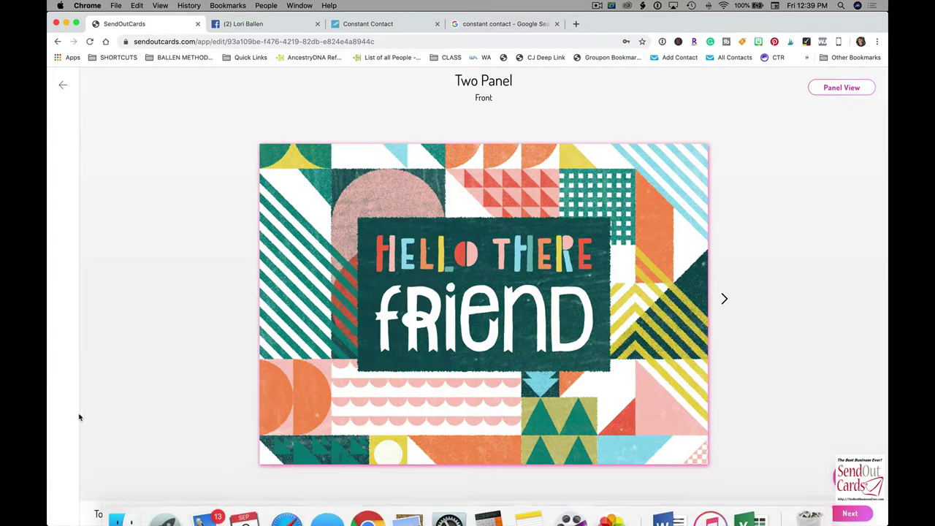
pyautogui.click(857, 513)
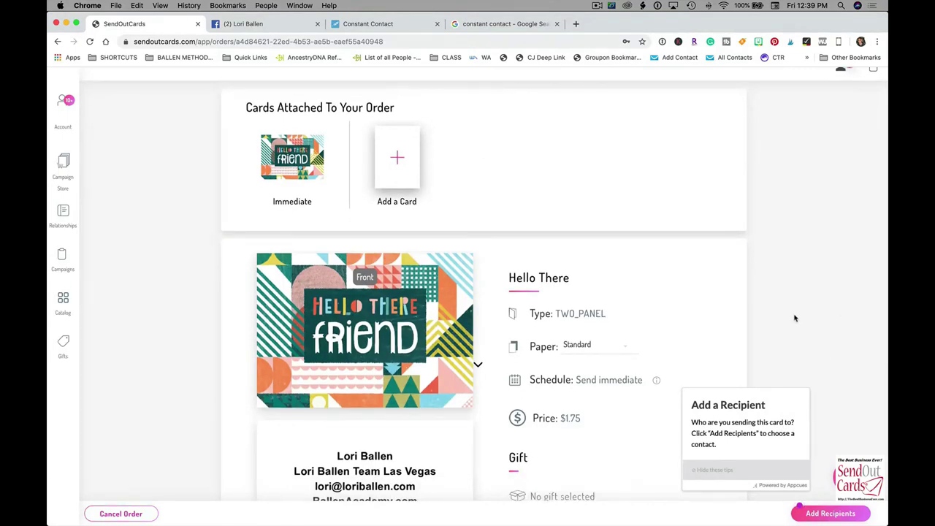
# Review the order's card details, gift option, return address and recipients section, and open the contact list for adding recipients
pyautogui.scroll(-3, 793, 318)
pyautogui.scroll(-3, 795, 317)
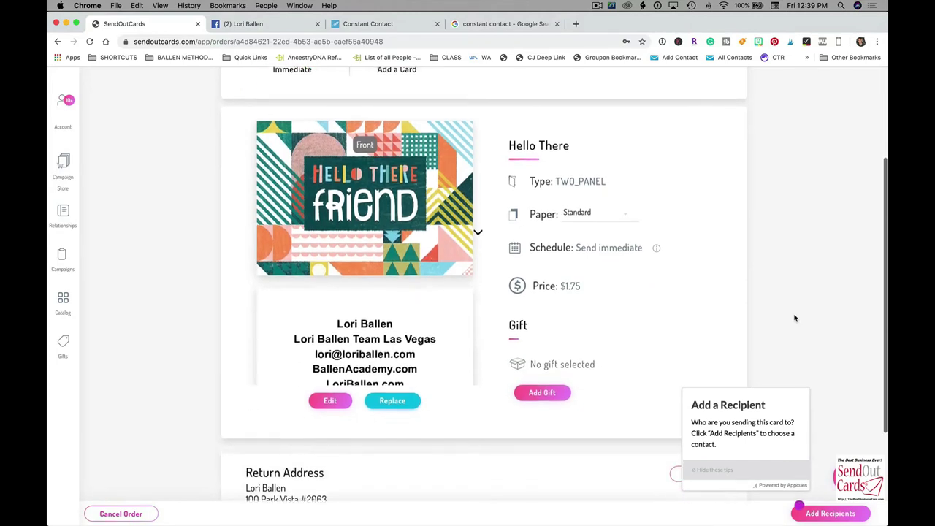
pyautogui.scroll(-5, 794, 318)
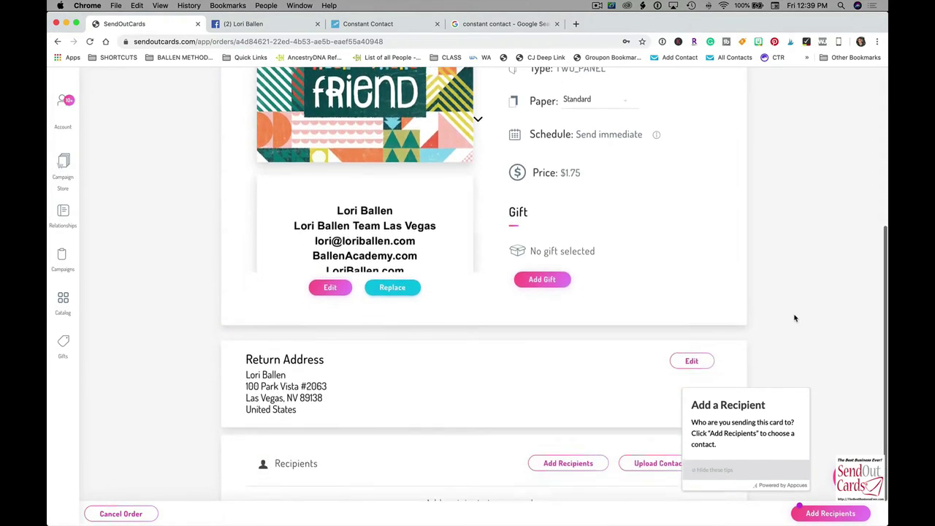
pyautogui.scroll(10, 795, 317)
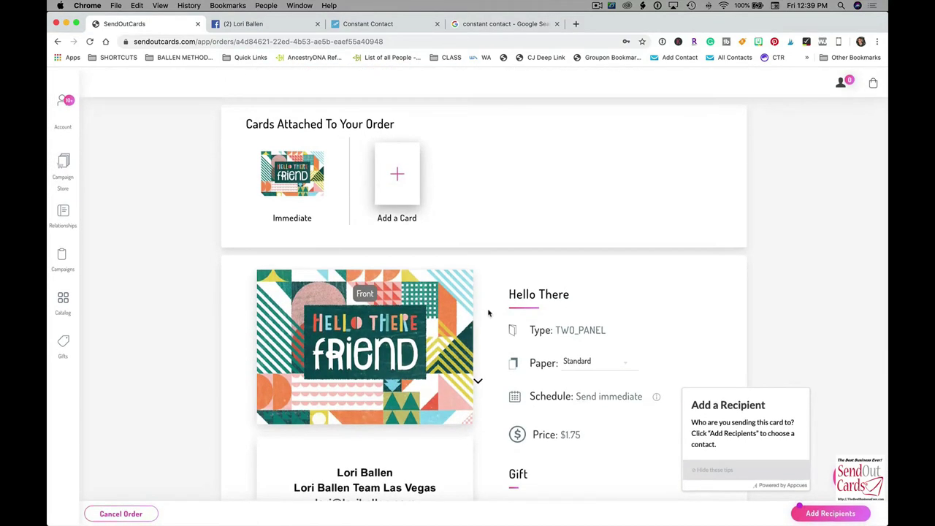
pyautogui.scroll(-8, 491, 314)
pyautogui.scroll(-2, 488, 313)
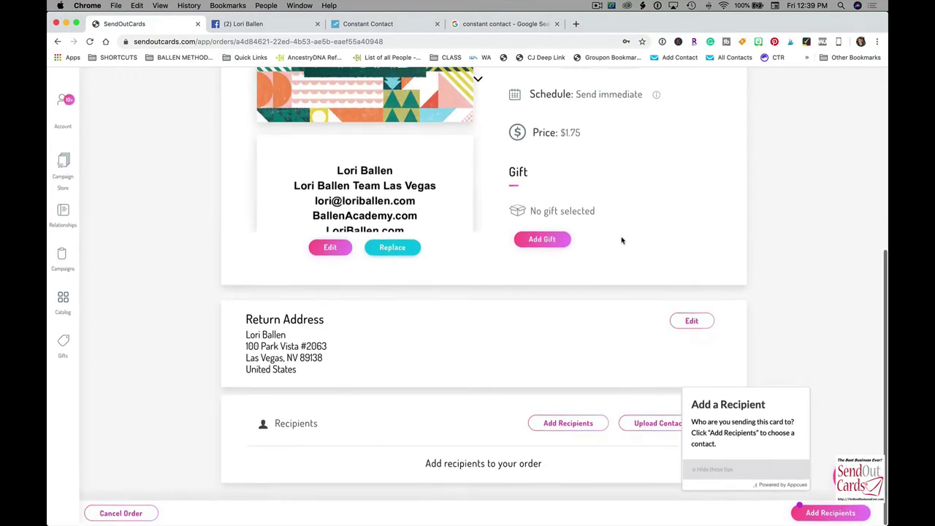
pyautogui.click(828, 513)
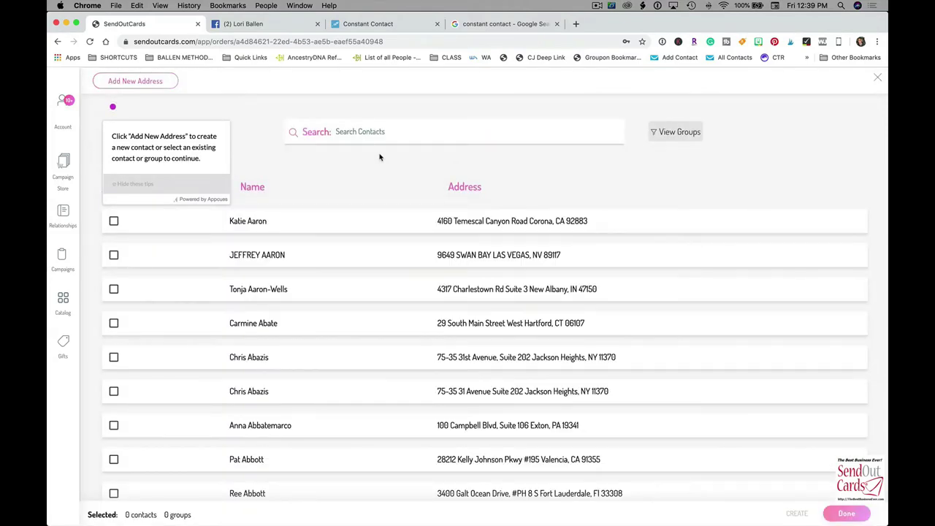
# View the Campaign Store, dismissing its welcome tip, and the subscription pricing page
pyautogui.click(64, 164)
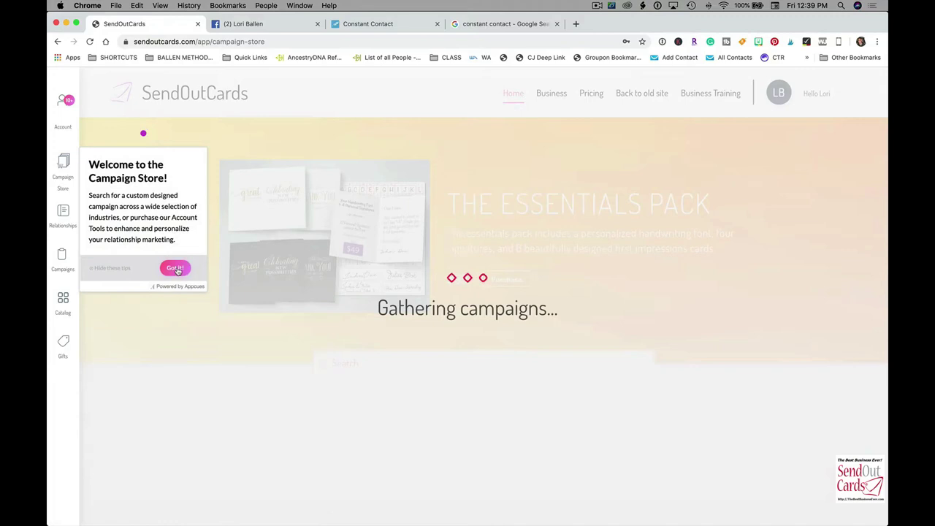
pyautogui.click(175, 268)
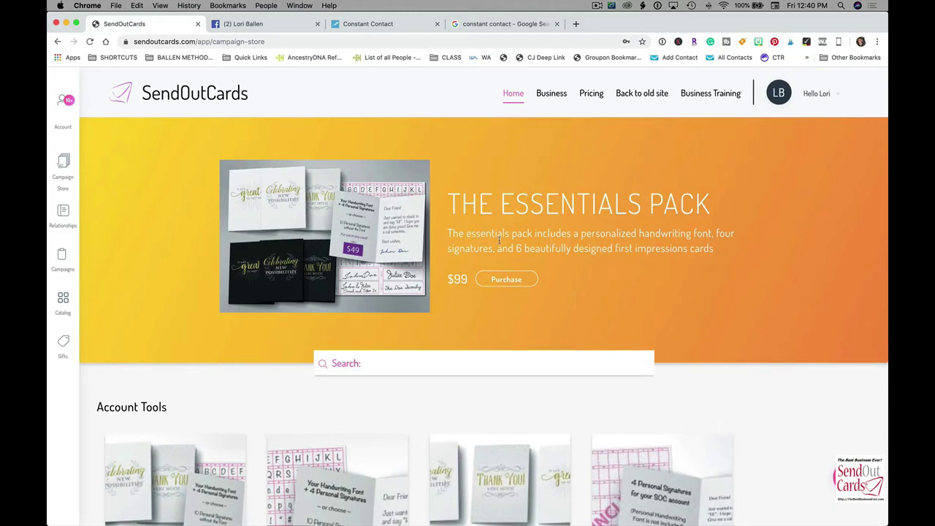
pyautogui.click(590, 94)
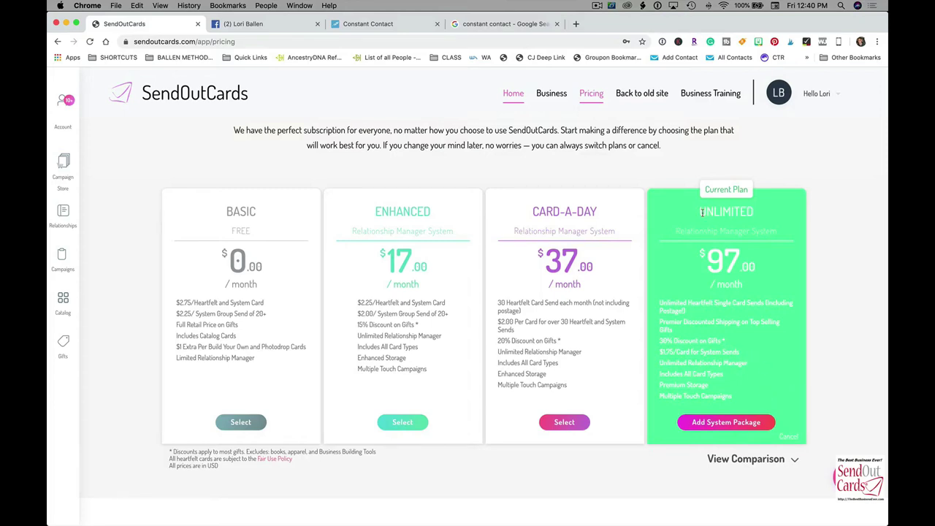
# Open the card catalog, advance the featured banner to Expand Your Heart and browse the cards in that collection
pyautogui.click(64, 297)
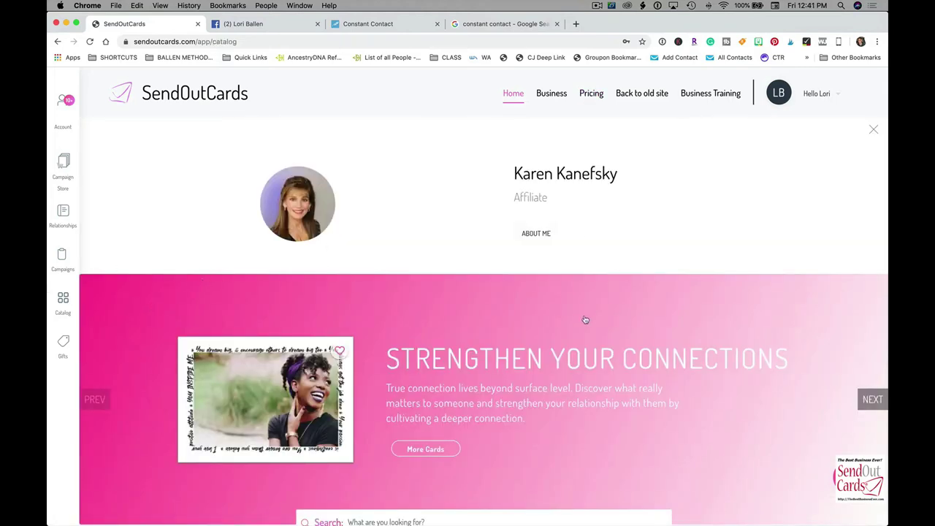
pyautogui.click(876, 403)
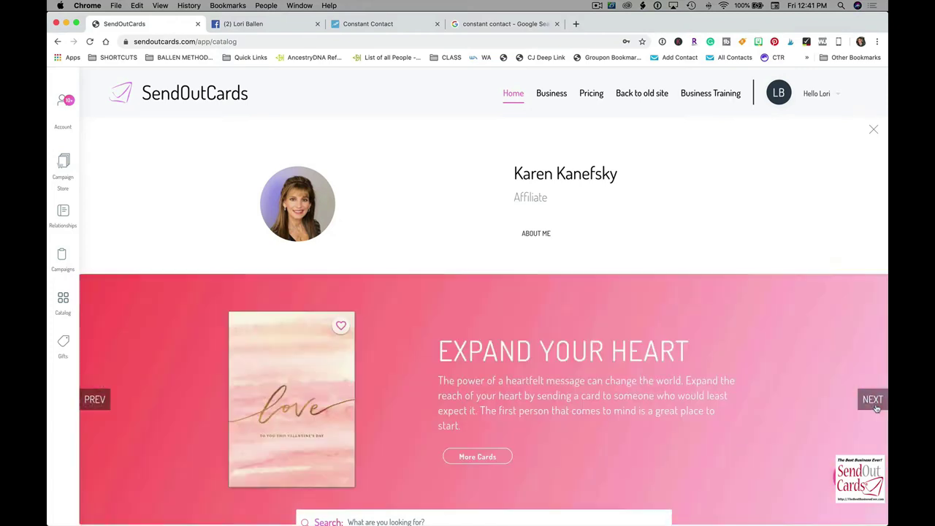
pyautogui.click(478, 457)
pyautogui.scroll(-5, 478, 456)
pyautogui.scroll(-2, 478, 457)
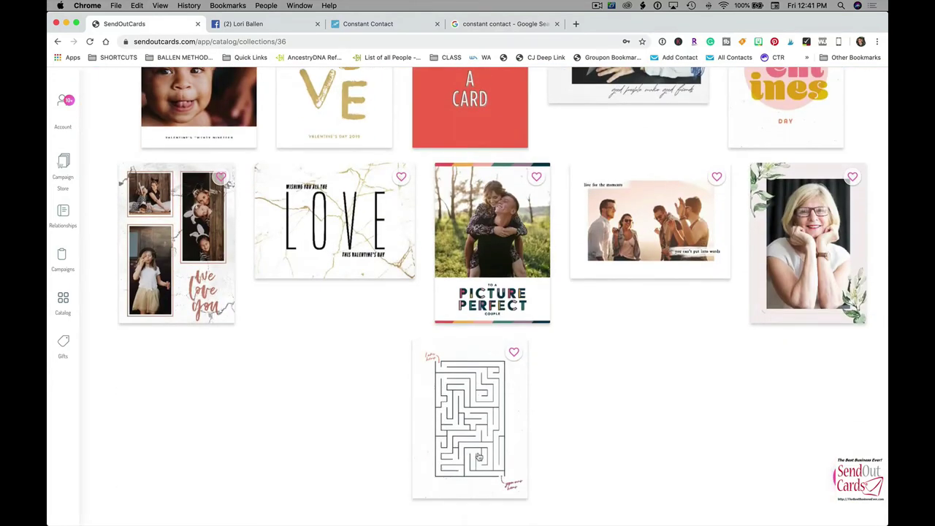
pyautogui.scroll(10, 478, 456)
pyautogui.scroll(-2, 479, 456)
pyautogui.scroll(-1, 478, 452)
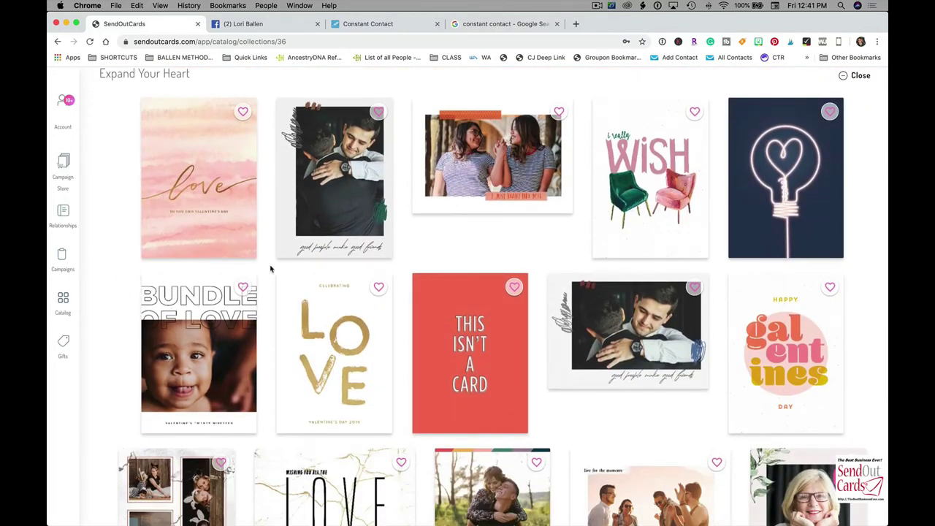
# Finish browsing the Expand Your Heart cards, return to the card catalog and open the Strengthen Your Connections collection
pyautogui.scroll(5, 270, 265)
pyautogui.scroll(-5, 393, 222)
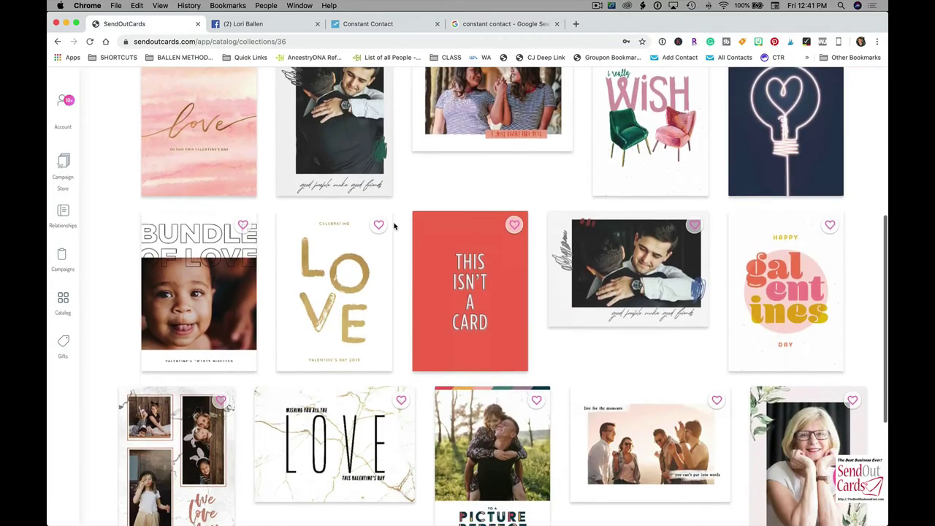
pyautogui.click(63, 307)
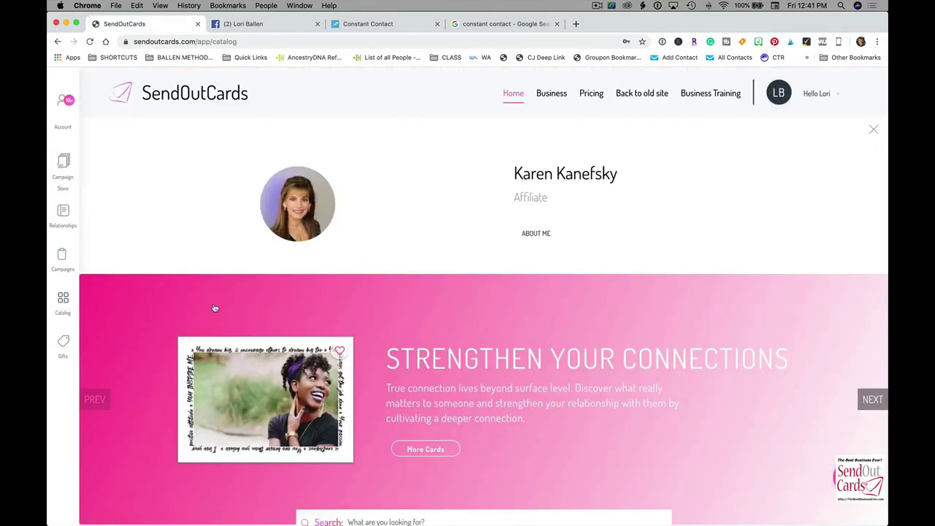
pyautogui.click(424, 449)
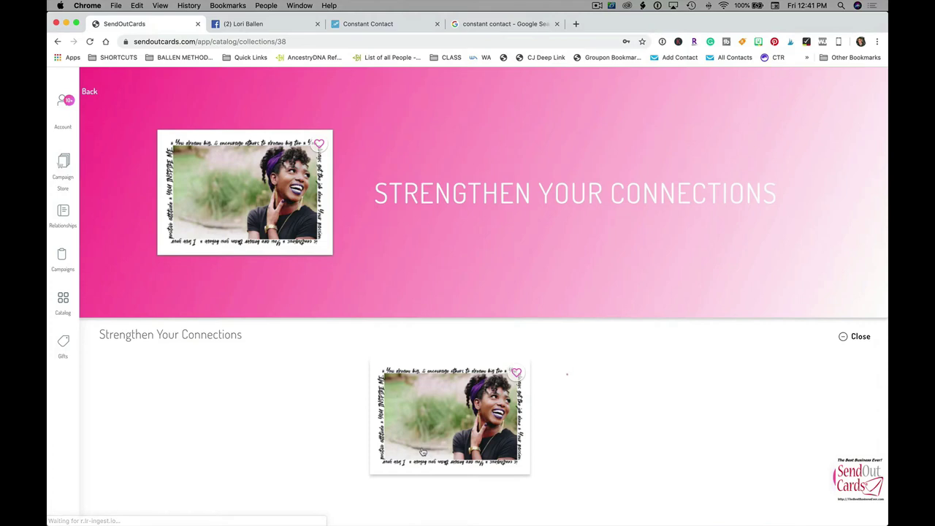
# Examine the card designs throughout the Strengthen Your Connections collection and return to the card catalog
pyautogui.scroll(-3, 414, 416)
pyautogui.scroll(-2, 414, 415)
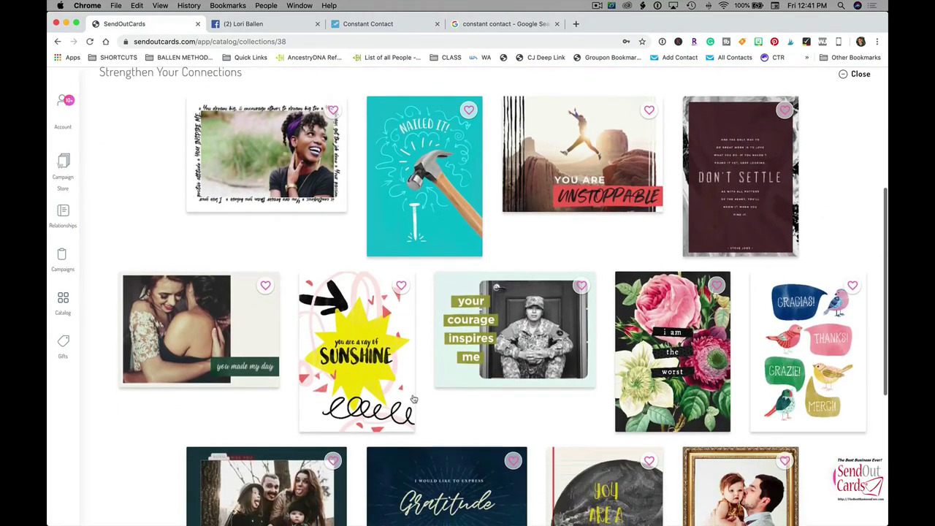
pyautogui.scroll(-6, 802, 153)
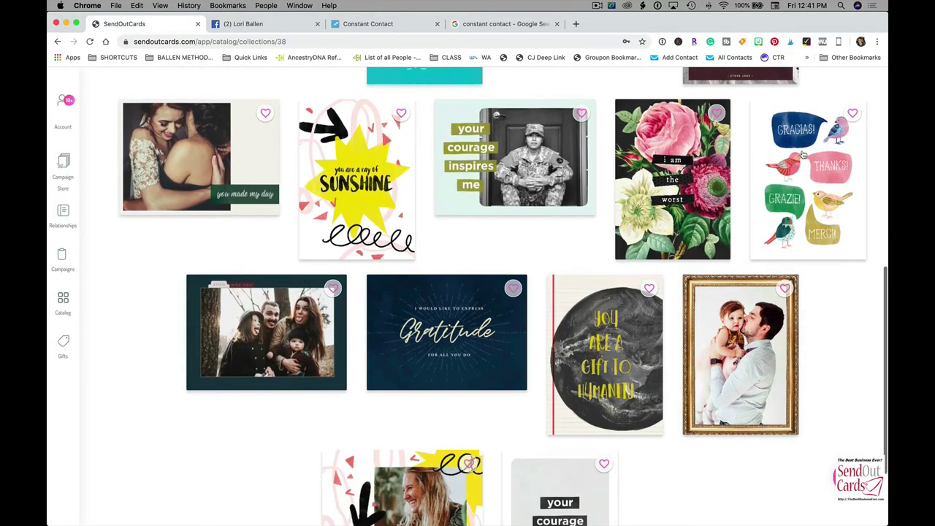
pyautogui.scroll(10, 801, 153)
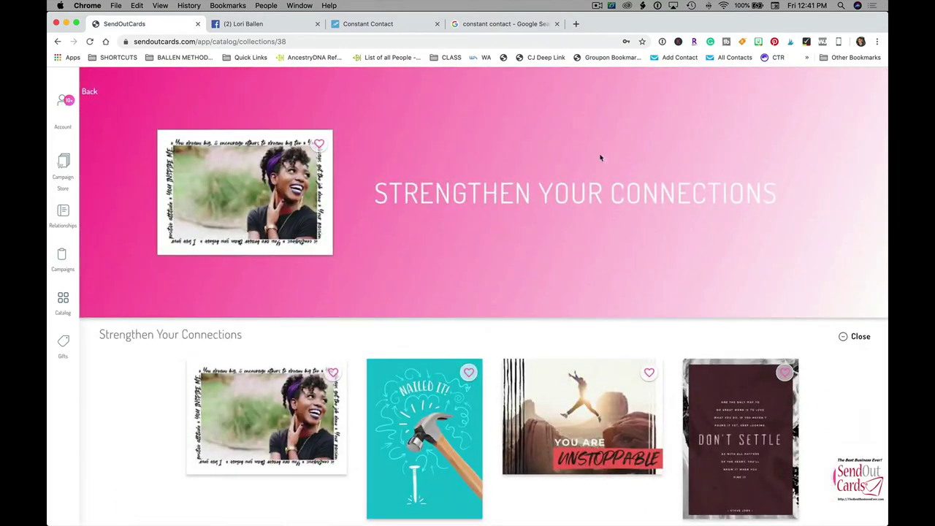
pyautogui.scroll(-2, 601, 157)
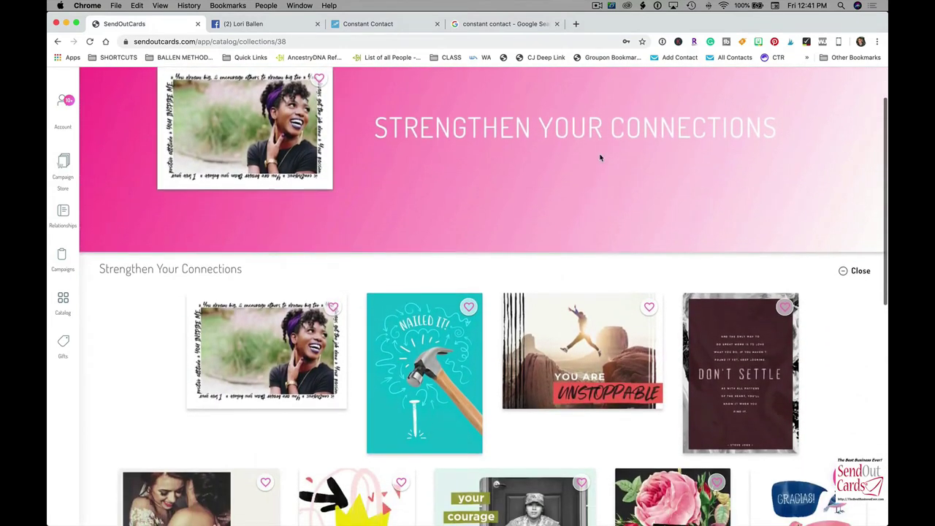
pyautogui.scroll(-3, 600, 157)
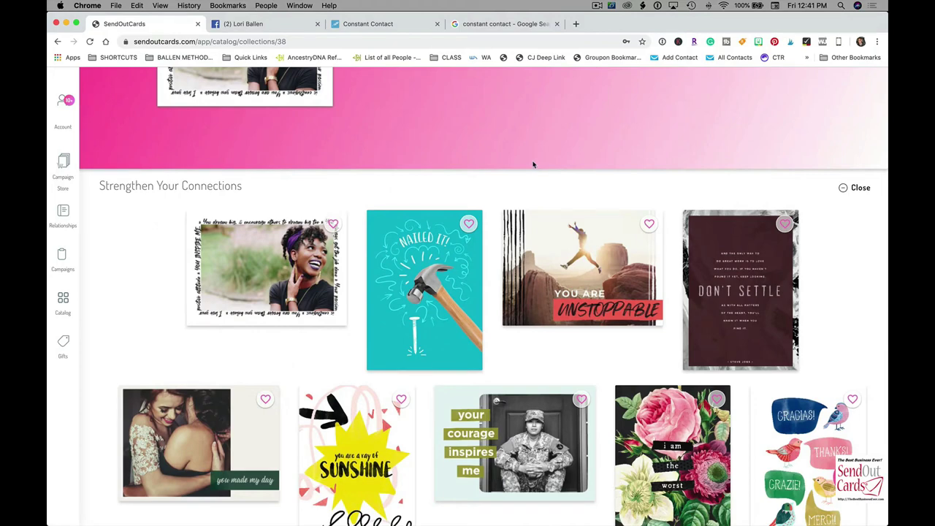
pyautogui.scroll(-5, 286, 280)
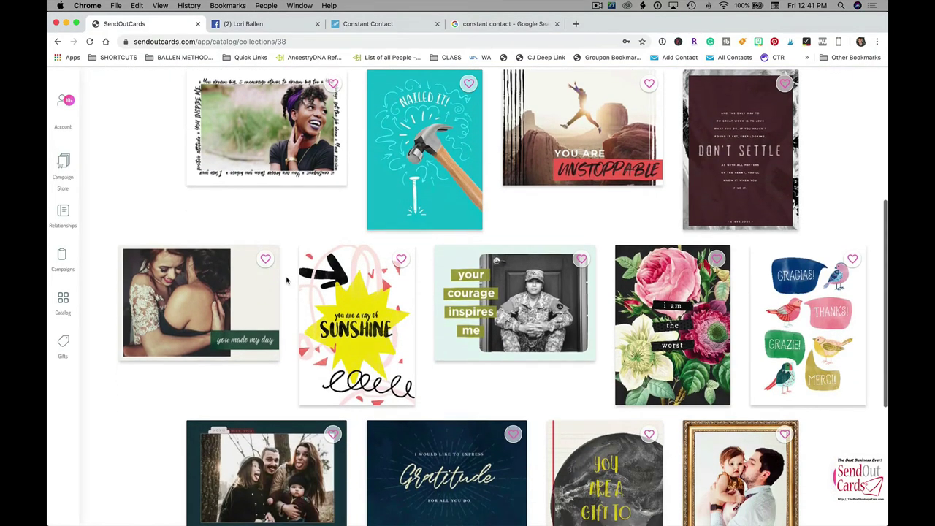
pyautogui.scroll(-8, 286, 280)
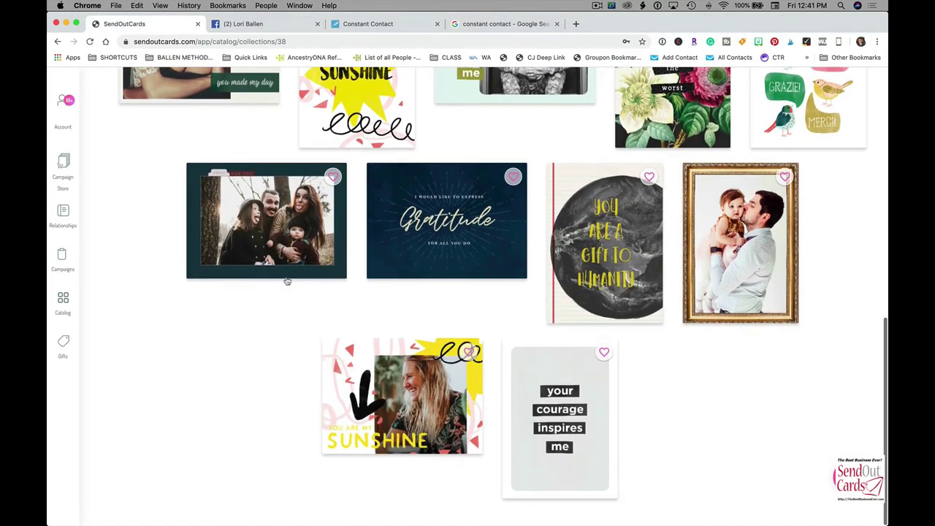
pyautogui.scroll(15, 287, 281)
pyautogui.scroll(-11, 547, 253)
pyautogui.scroll(-4, 528, 245)
pyautogui.scroll(15, 638, 355)
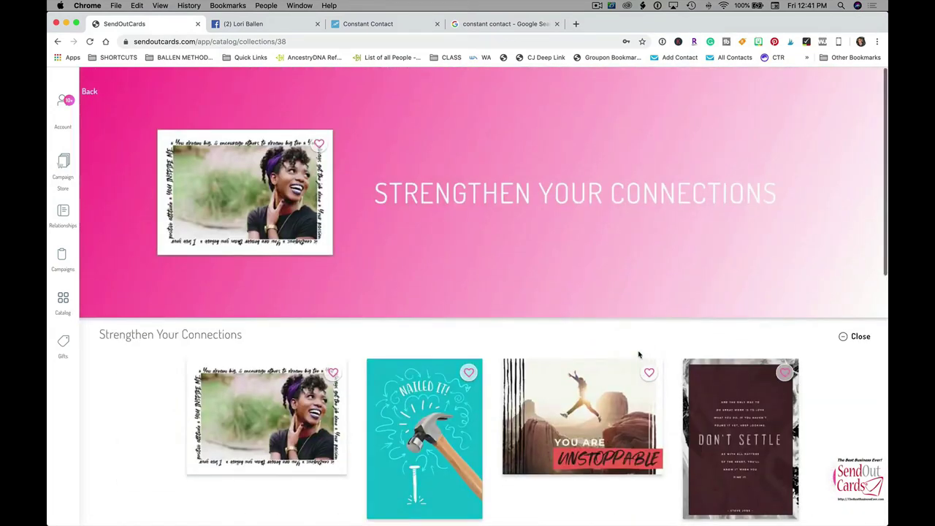
pyautogui.click(62, 302)
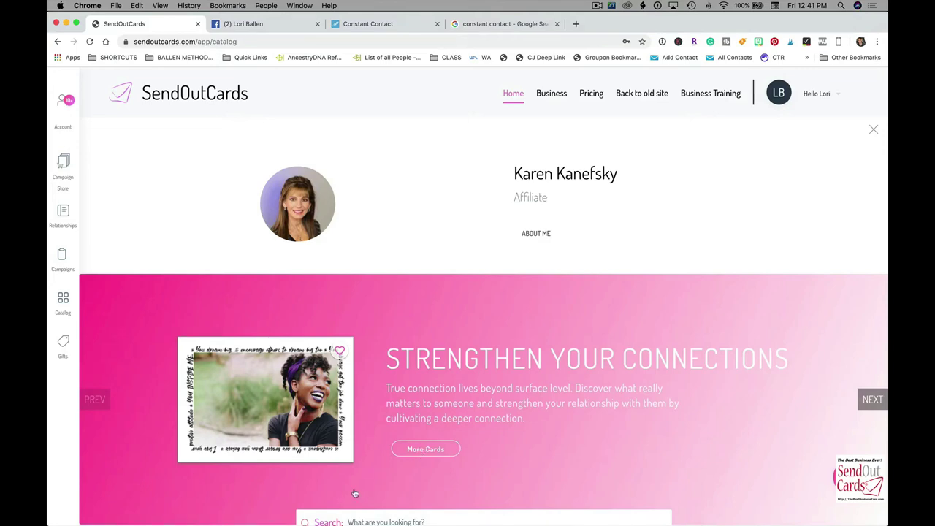
pyautogui.click(443, 504)
pyautogui.write('sympatny')
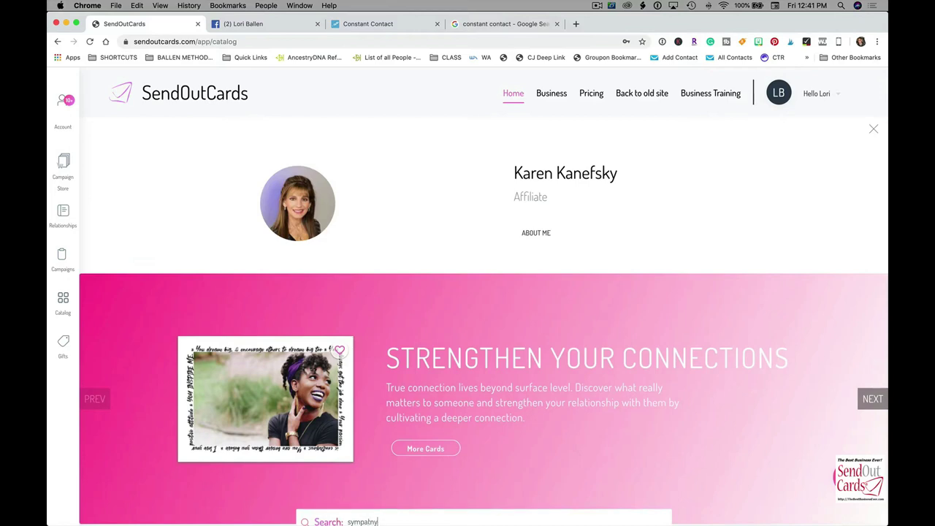
pyautogui.press('Return')
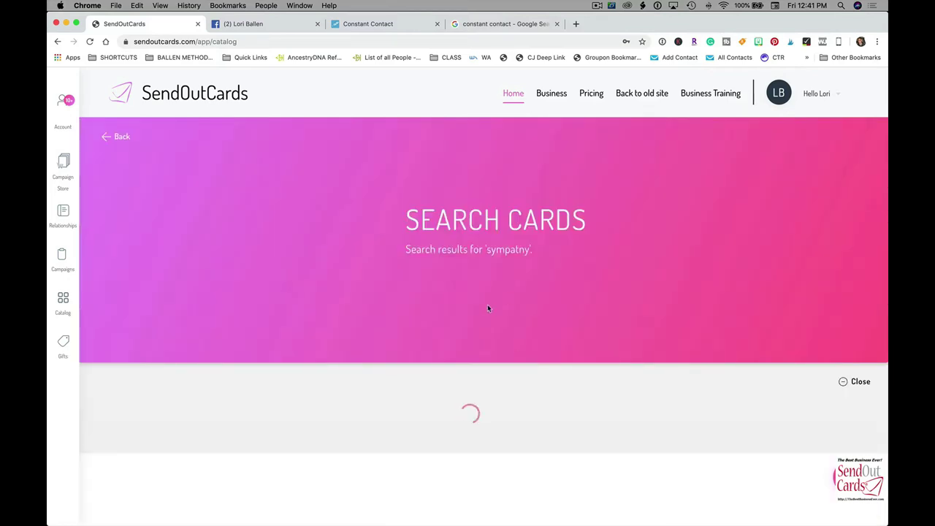
pyautogui.click(858, 382)
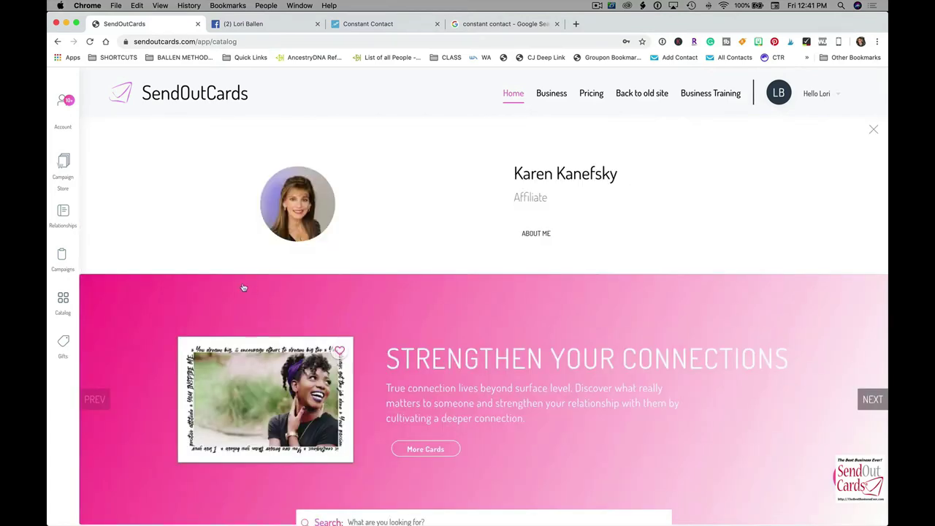
# Search the card catalog for "sympathy" and preview the Each New Day card with its second color variant, closing the preview
pyautogui.click(367, 520)
pyautogui.write('sympathy')
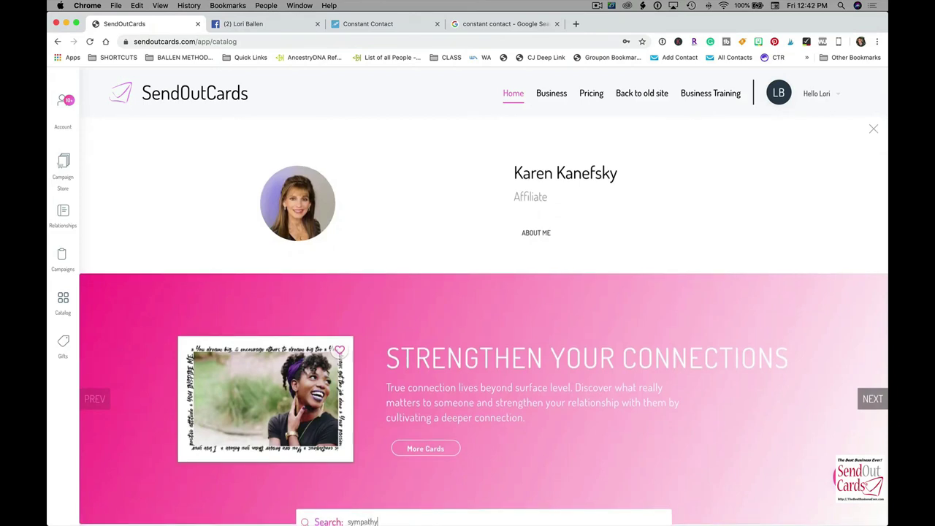
pyautogui.press('Return')
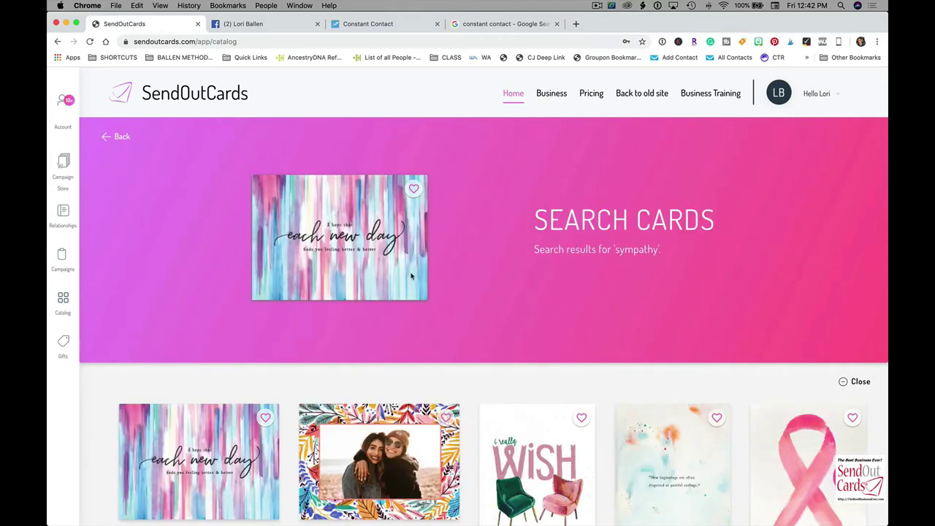
pyautogui.click(404, 246)
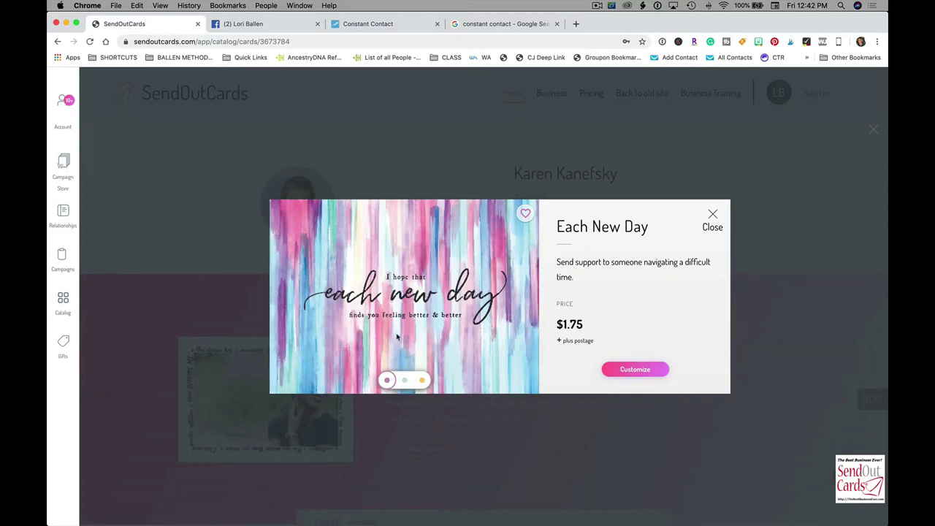
pyautogui.click(402, 378)
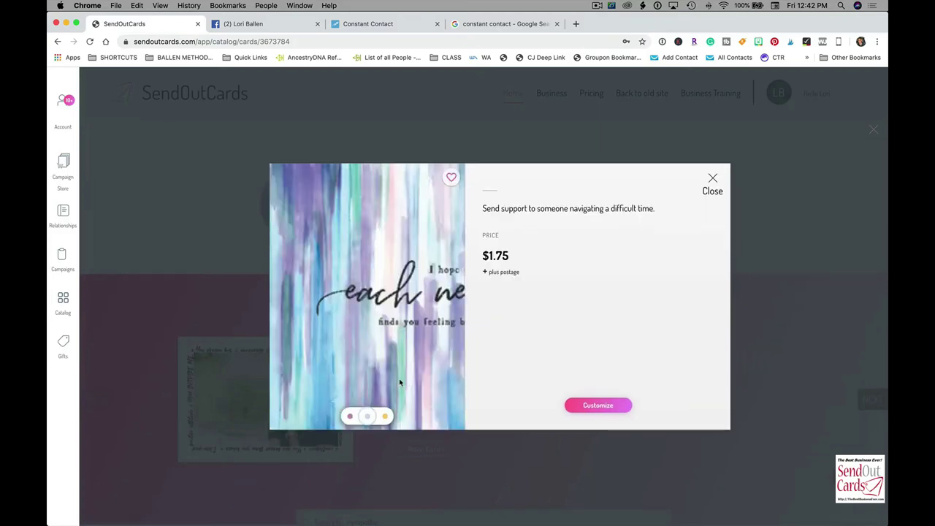
pyautogui.click(710, 179)
# Examine the range of sympathy cards in the search results, opening and closing the preview of the Light Follows Darkness card
pyautogui.scroll(-3, 506, 323)
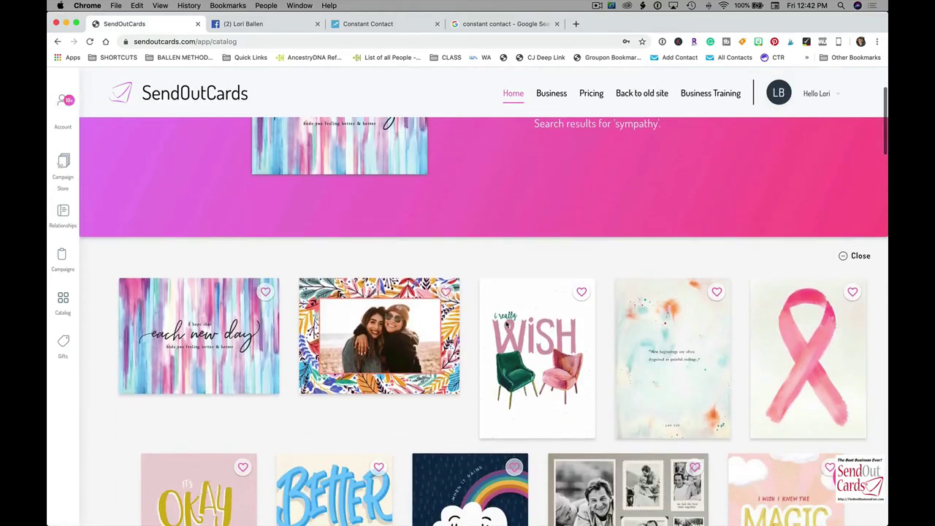
pyautogui.scroll(-10, 506, 323)
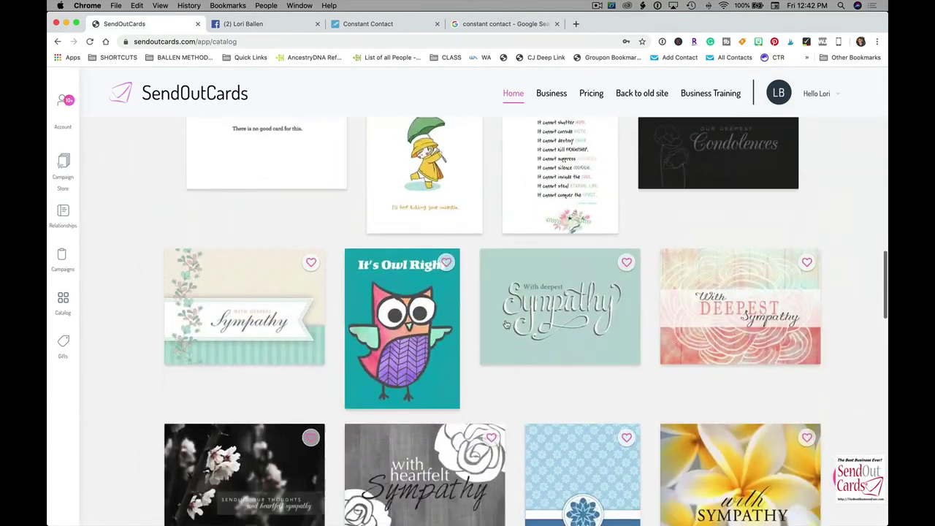
pyautogui.scroll(-12, 505, 323)
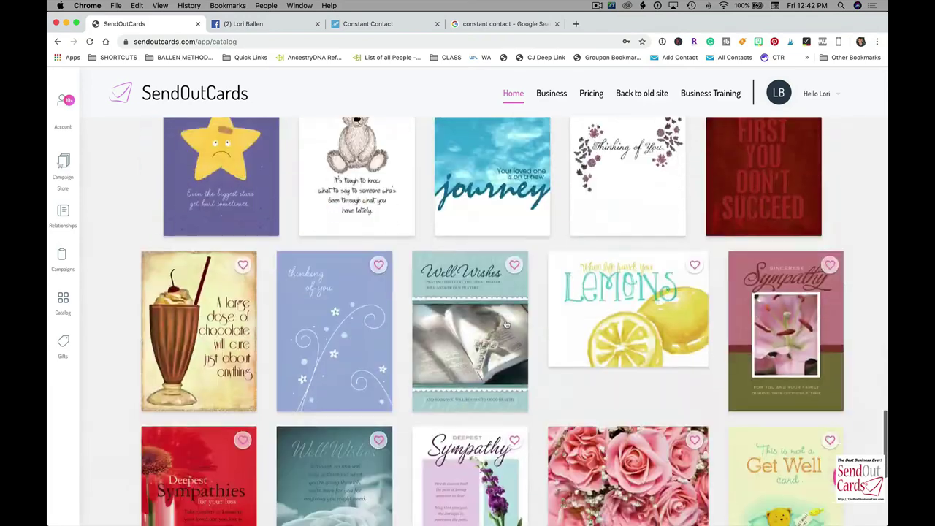
pyautogui.scroll(-5, 506, 322)
pyautogui.scroll(4, 505, 322)
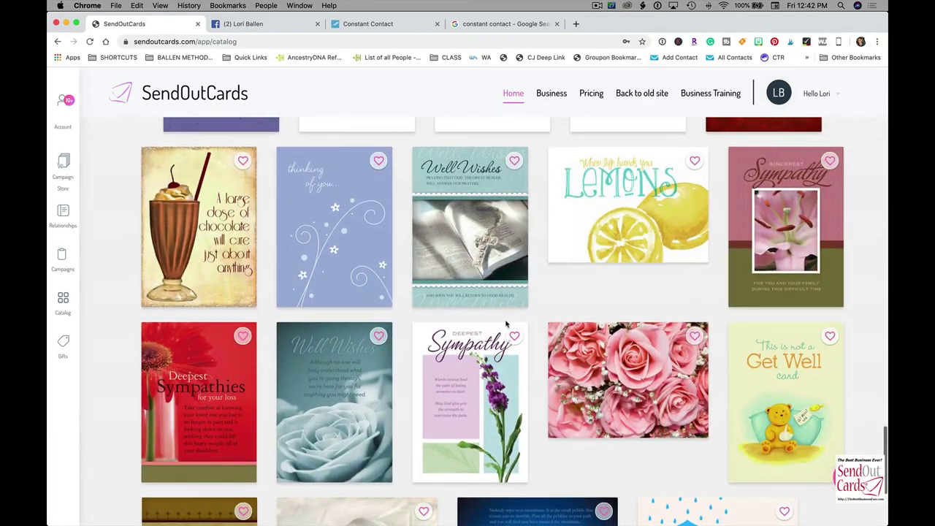
pyautogui.scroll(-2, 263, 219)
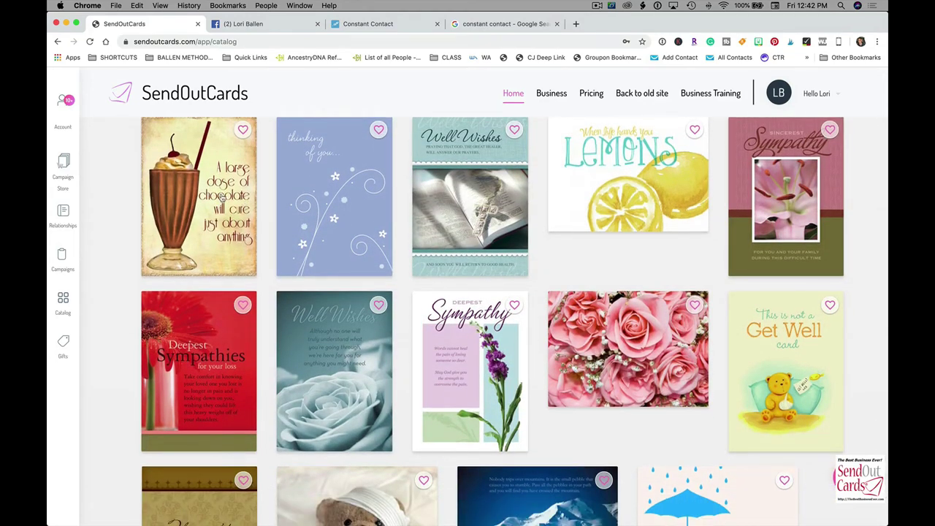
pyautogui.scroll(-5, 231, 239)
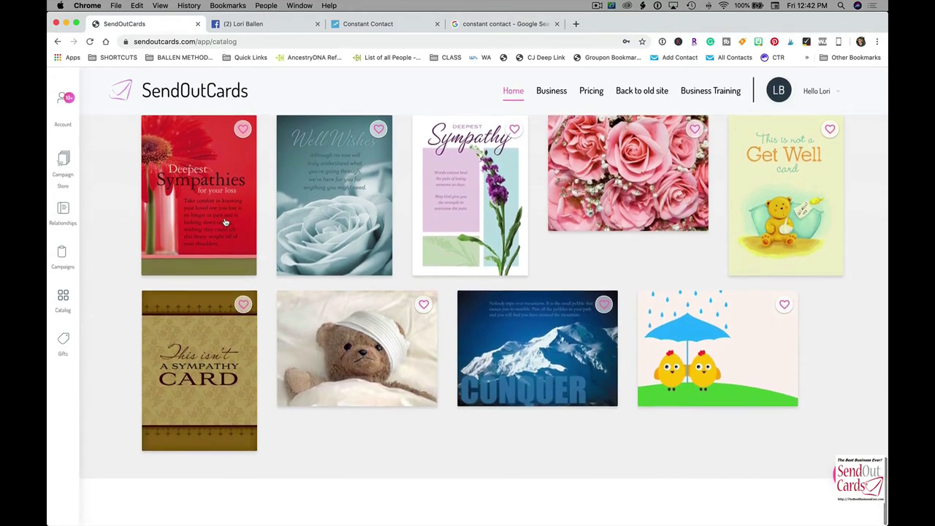
pyautogui.scroll(9, 224, 222)
pyautogui.scroll(5, 225, 223)
pyautogui.click(224, 154)
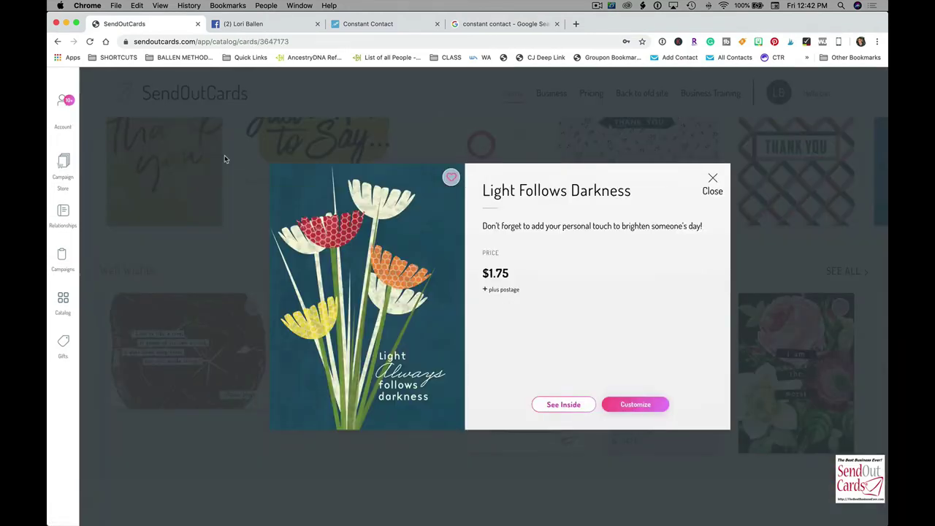
pyautogui.click(712, 183)
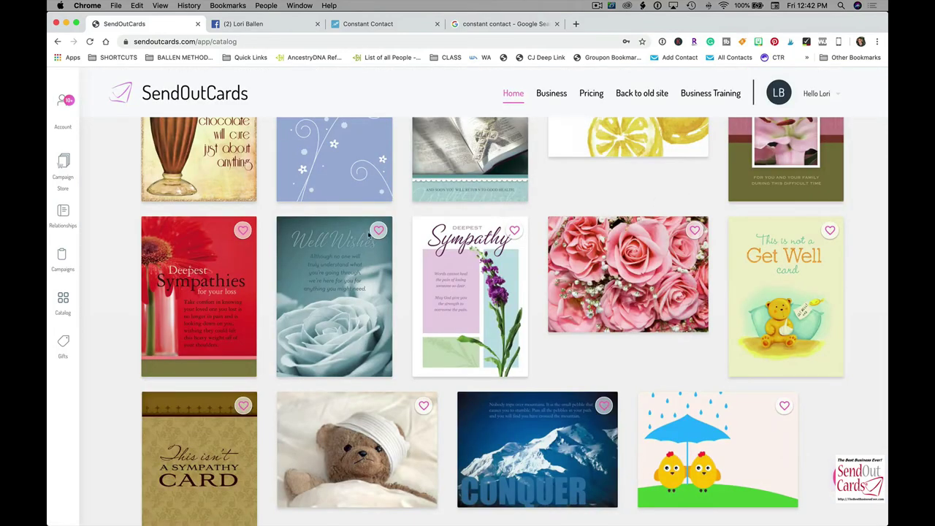
# Open the gift store, view the details of the 2 Pack Brownies Standard gift and close them
pyautogui.click(64, 347)
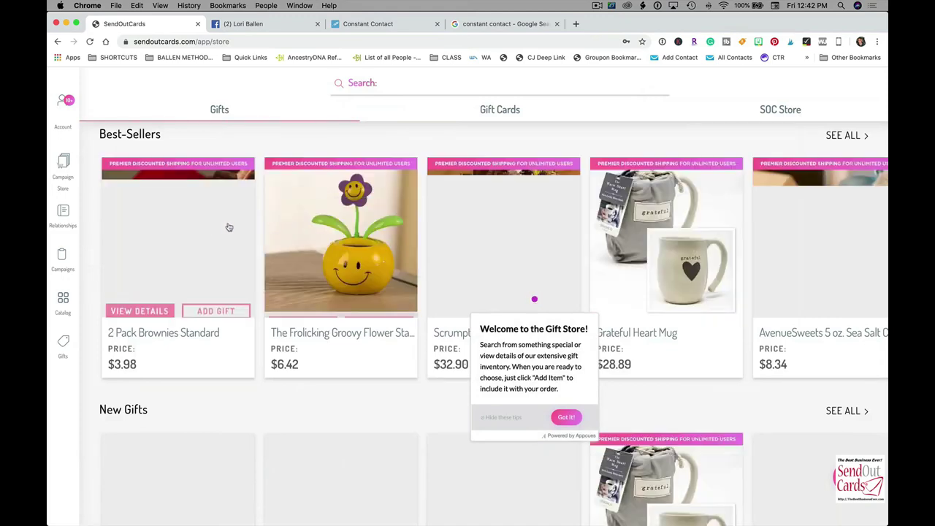
pyautogui.scroll(-1, 189, 233)
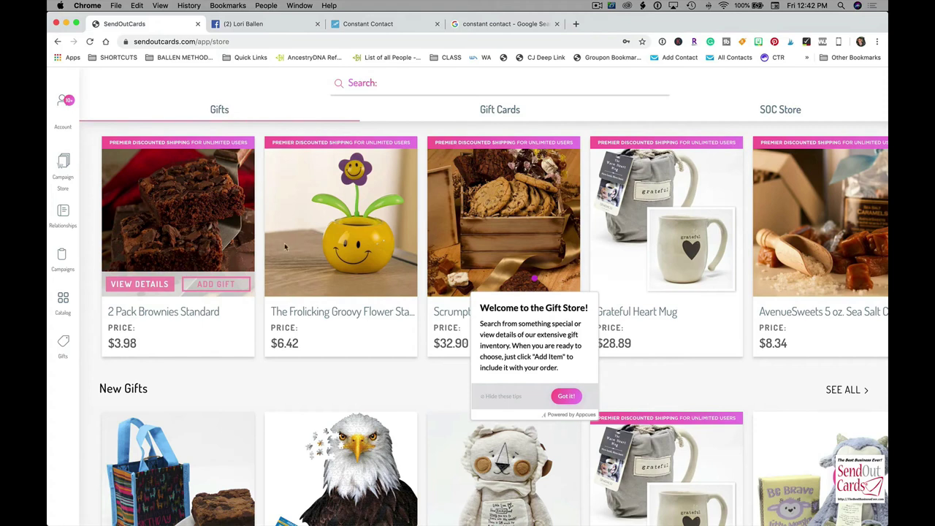
pyautogui.click(185, 235)
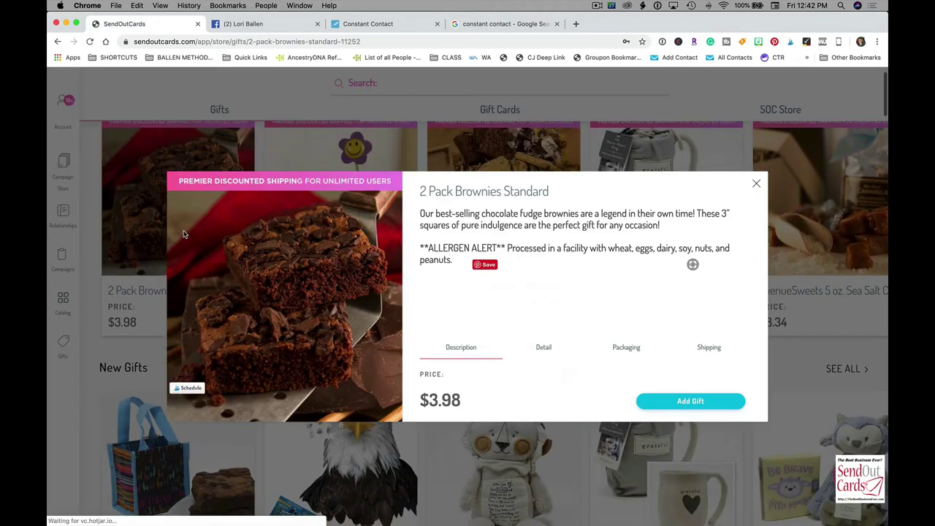
pyautogui.rightClick(185, 231)
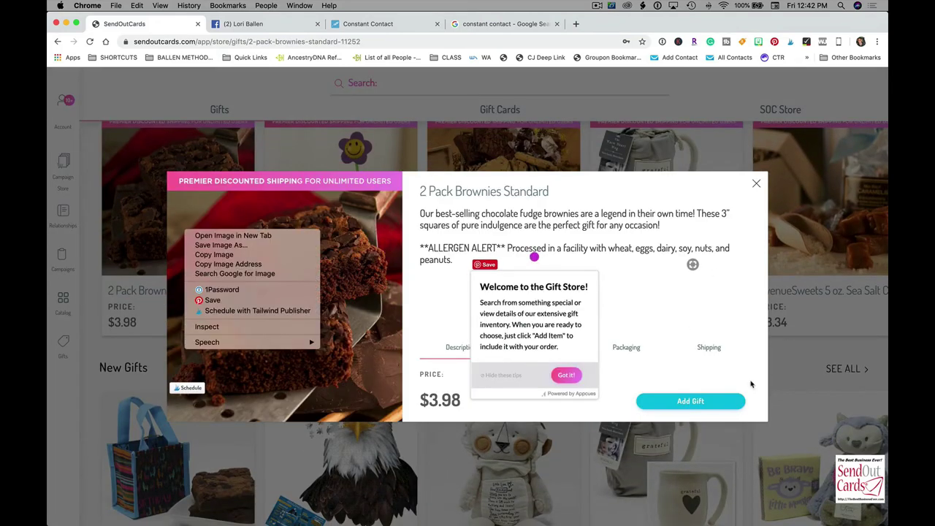
pyautogui.click(756, 185)
pyautogui.click(757, 185)
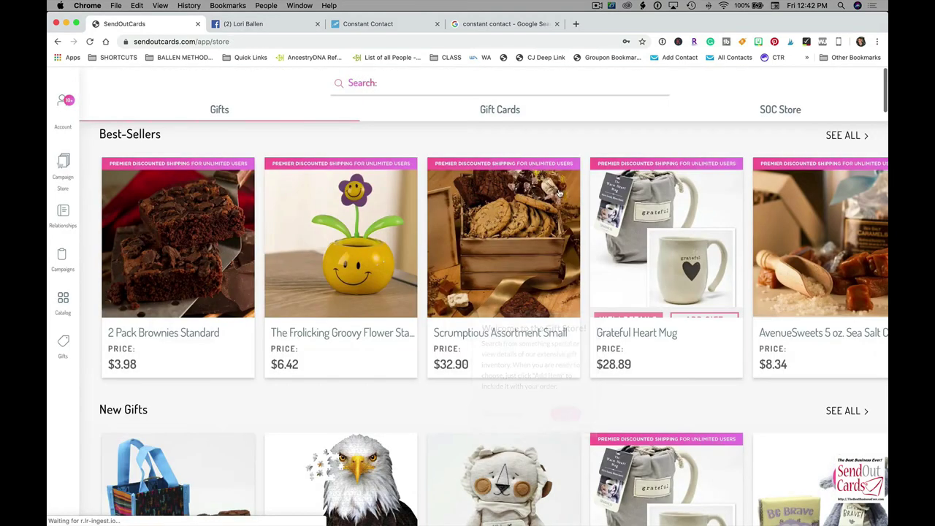
# Browse the gift store's Best-Sellers row and the New Gifts section below it
pyautogui.moveTo(445, 285)
pyautogui.hscroll(2, 446, 287)
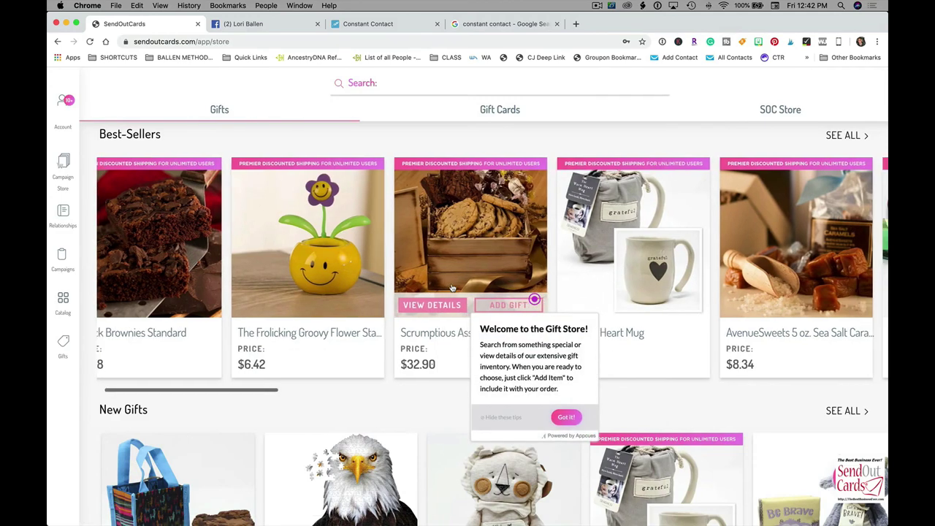
pyautogui.hscroll(-2, 451, 287)
pyautogui.scroll(-3, 612, 291)
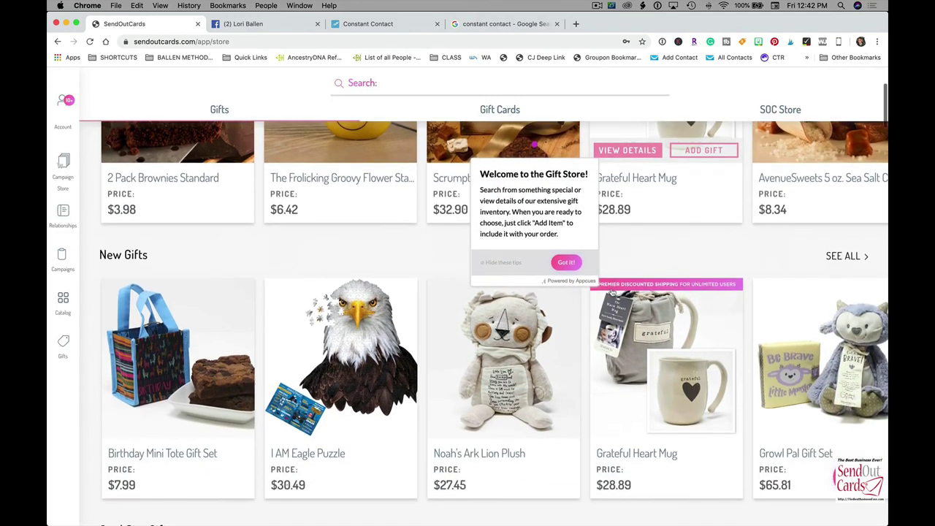
pyautogui.scroll(-1, 612, 291)
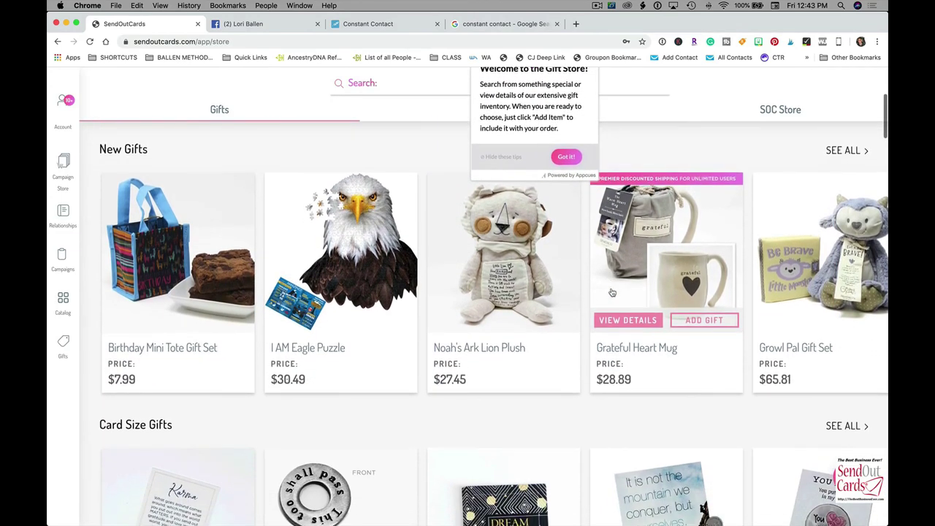
# Browse the gift store's categories from Card Size Gifts through the sale items, Gourmet Foods and Gift Sets to Men and Women
pyautogui.scroll(-1, 612, 292)
pyautogui.scroll(-3, 612, 292)
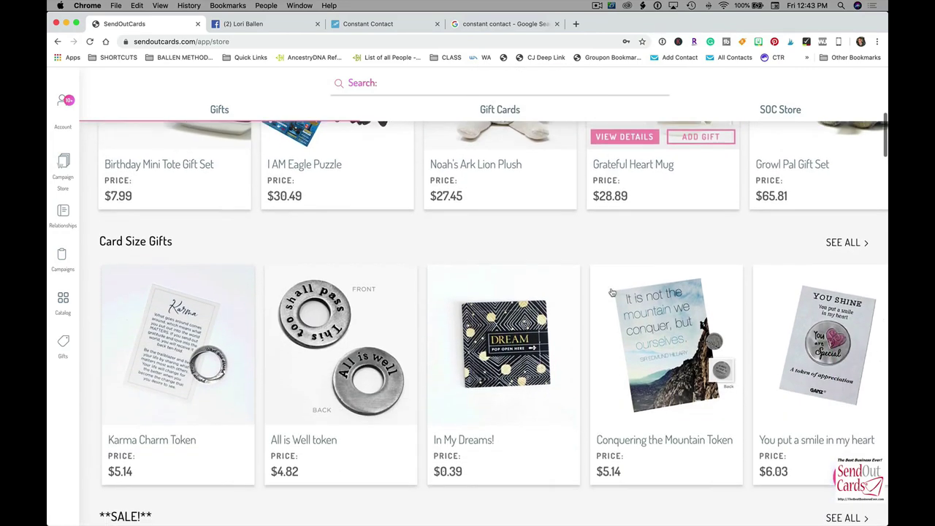
pyautogui.scroll(-5, 612, 292)
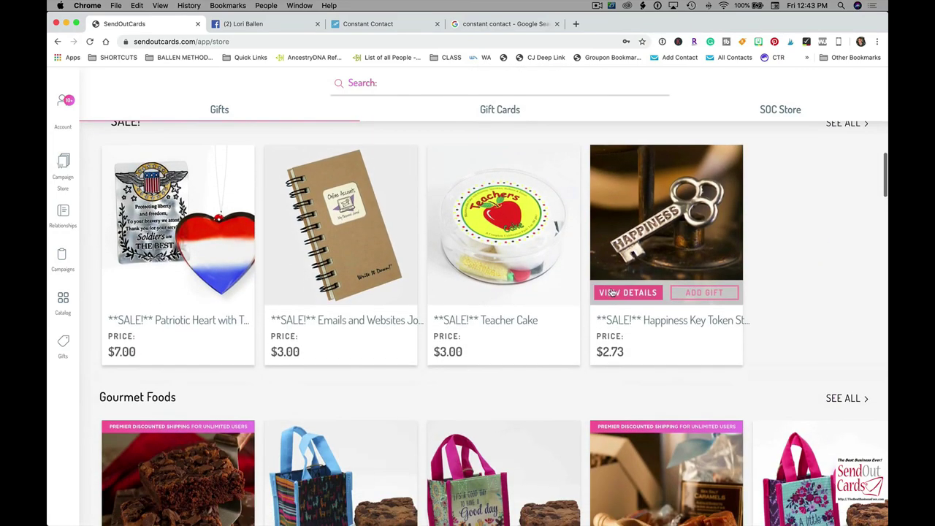
pyautogui.scroll(-4, 612, 292)
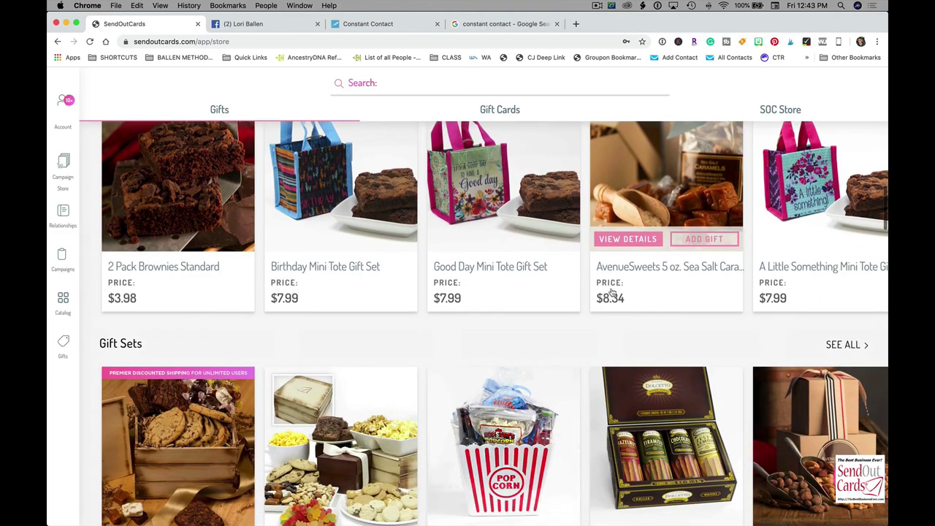
pyautogui.scroll(-2, 612, 292)
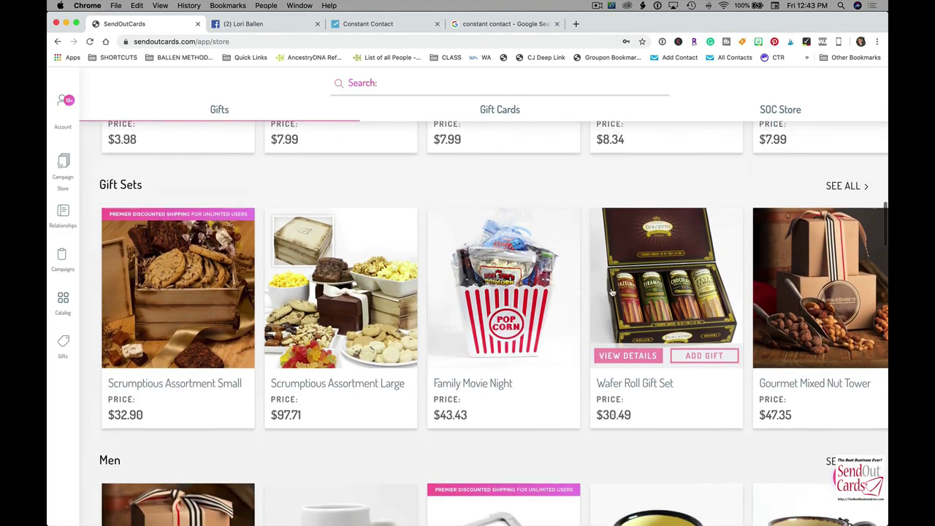
pyautogui.scroll(-1, 612, 292)
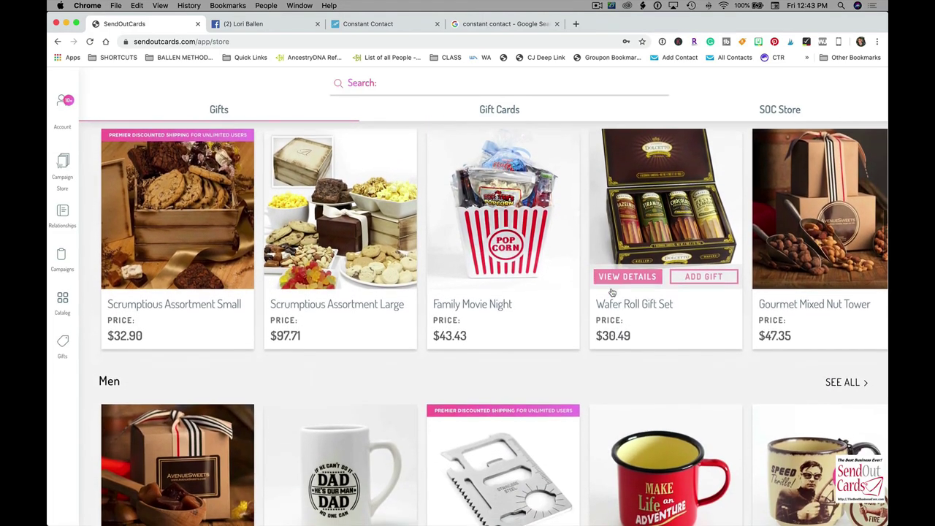
pyautogui.scroll(-2, 612, 292)
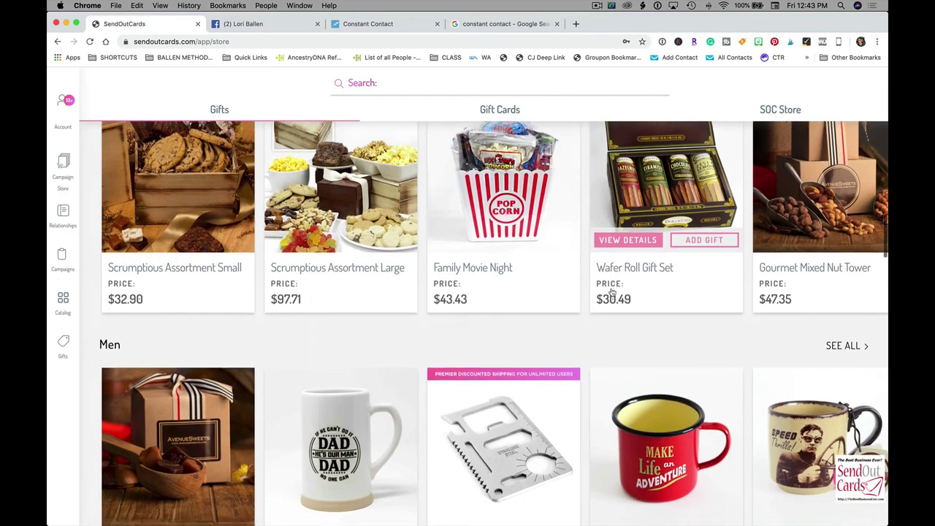
pyautogui.scroll(-5, 612, 292)
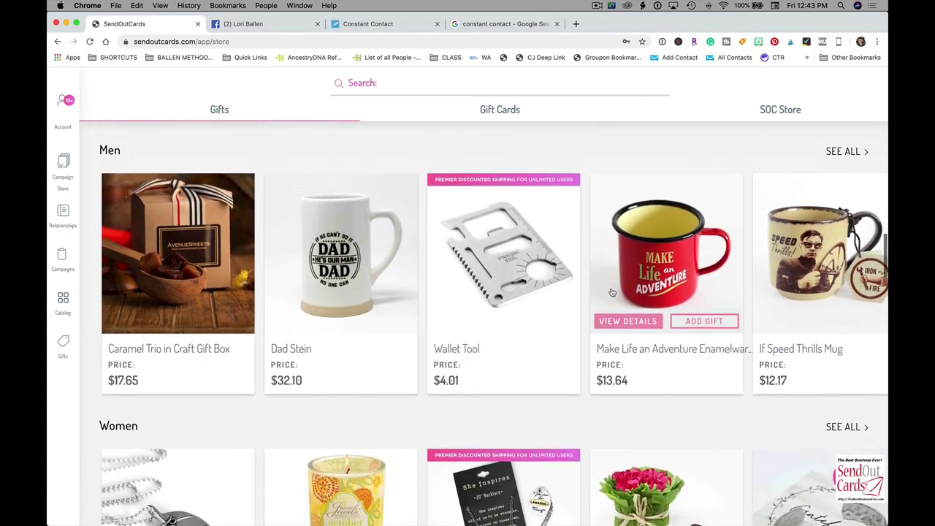